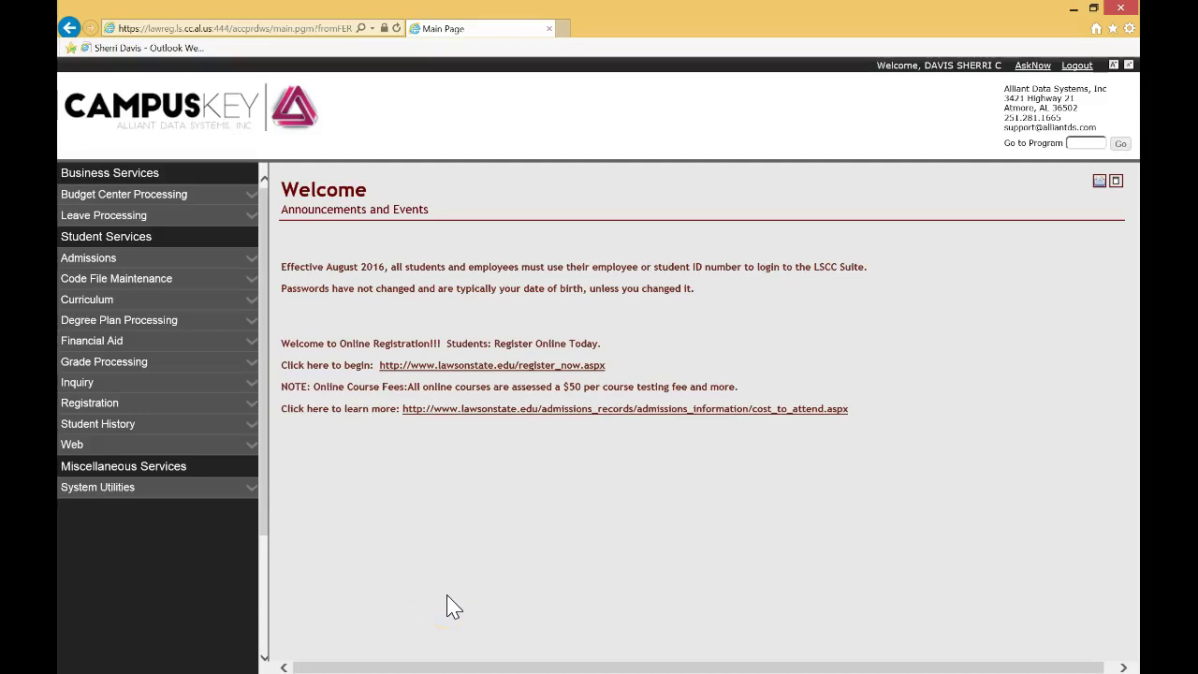
Expand Budget Center Processing, briefly check Inquiry, then expand Requisitions in the side menu
left_click(451, 541)
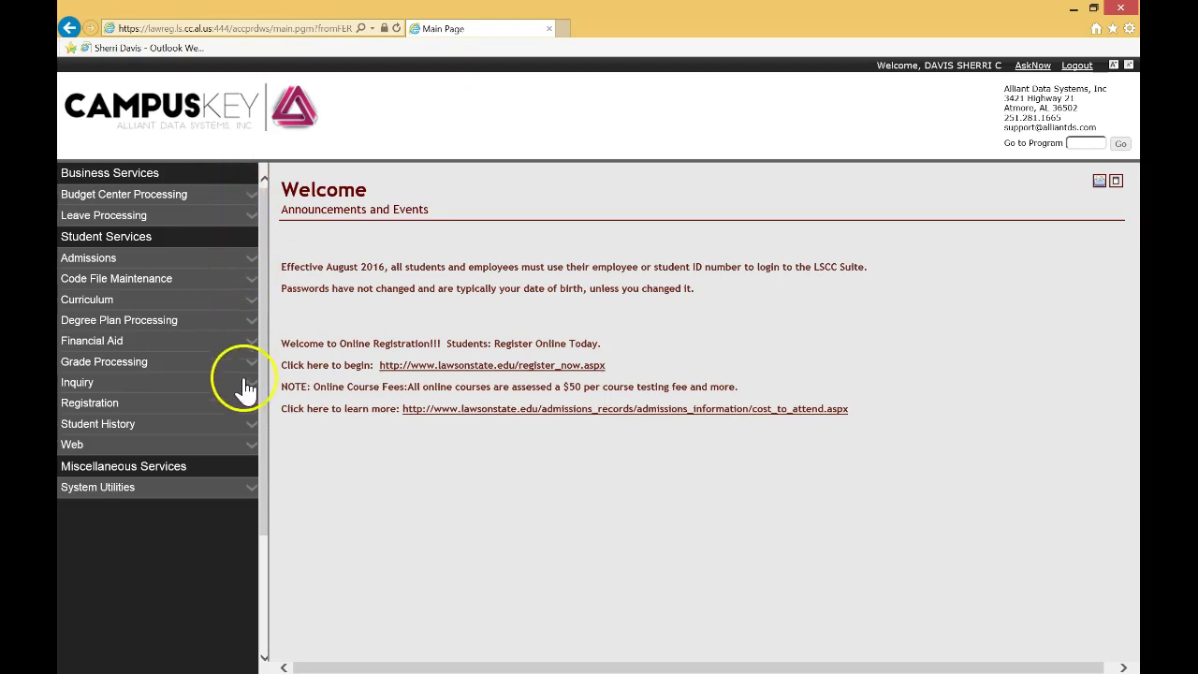
left_click(252, 194)
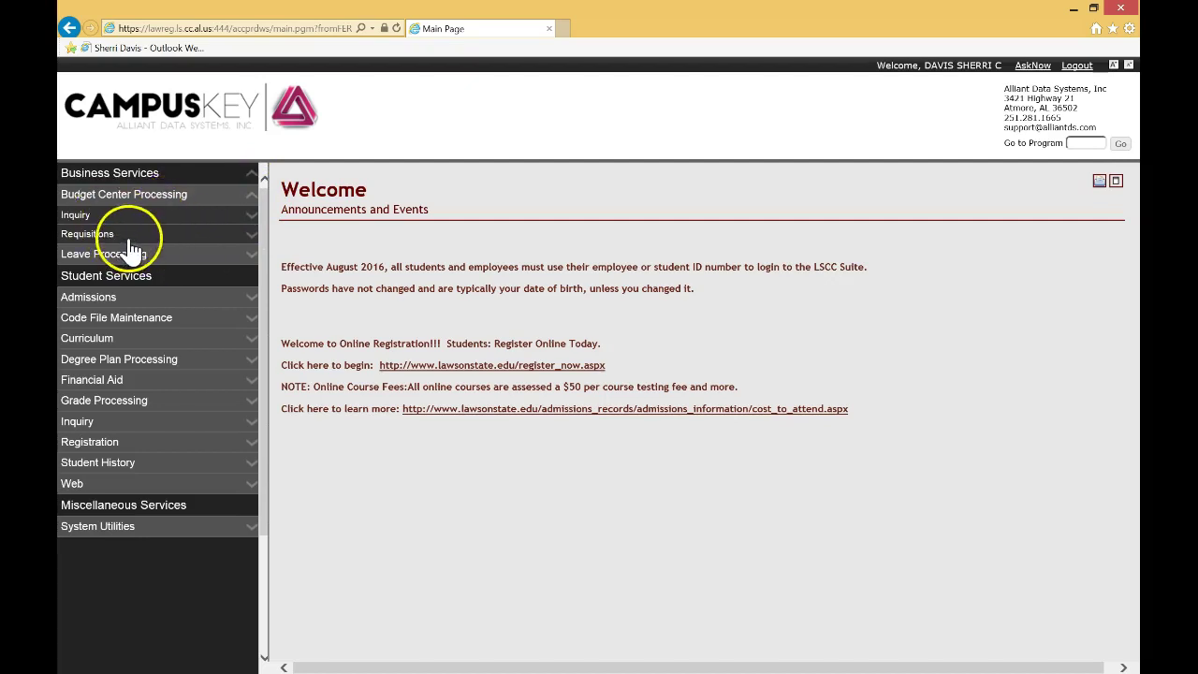
left_click(251, 217)
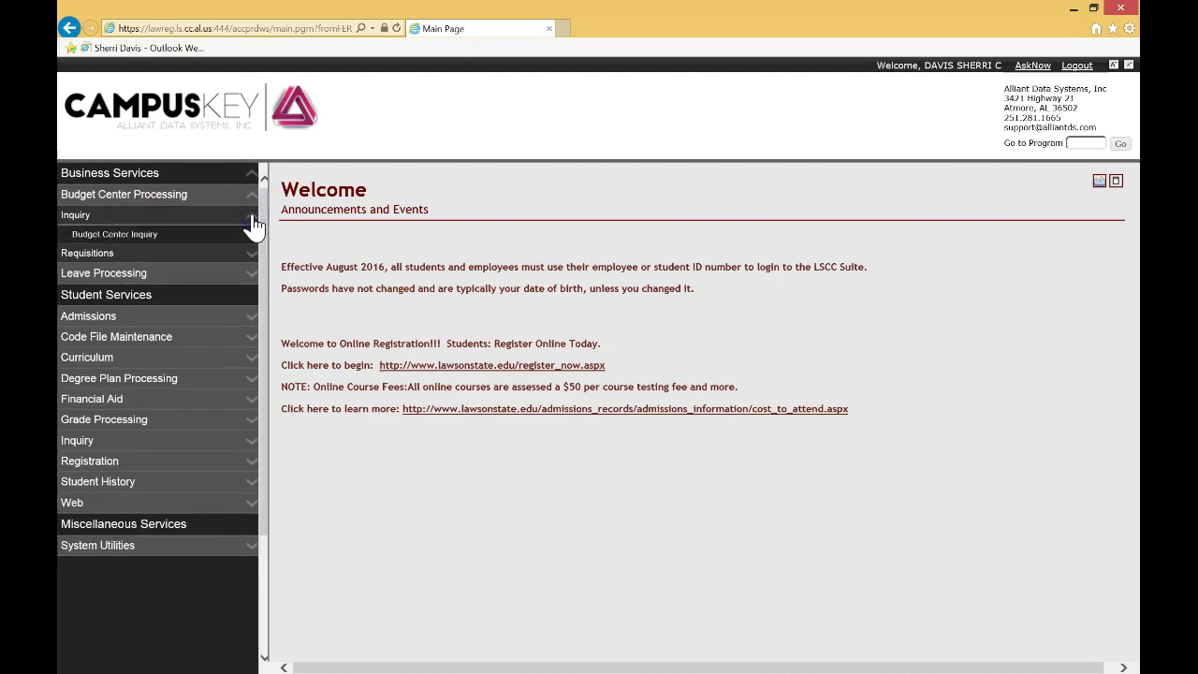
left_click(251, 217)
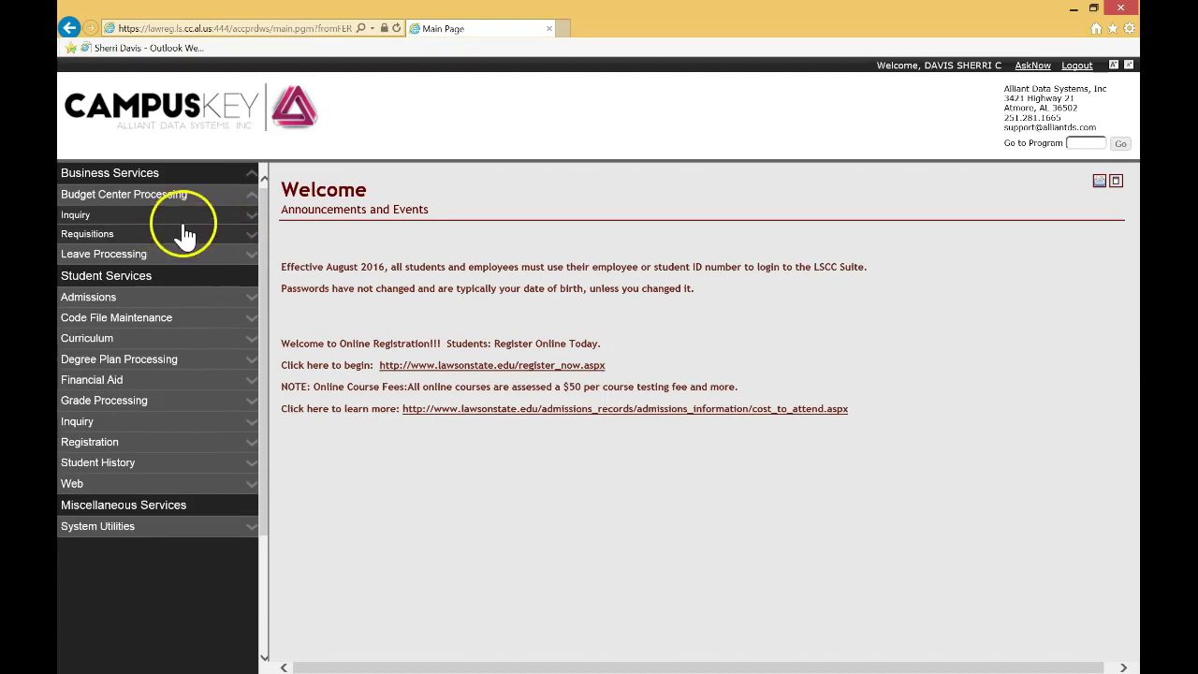
left_click(253, 240)
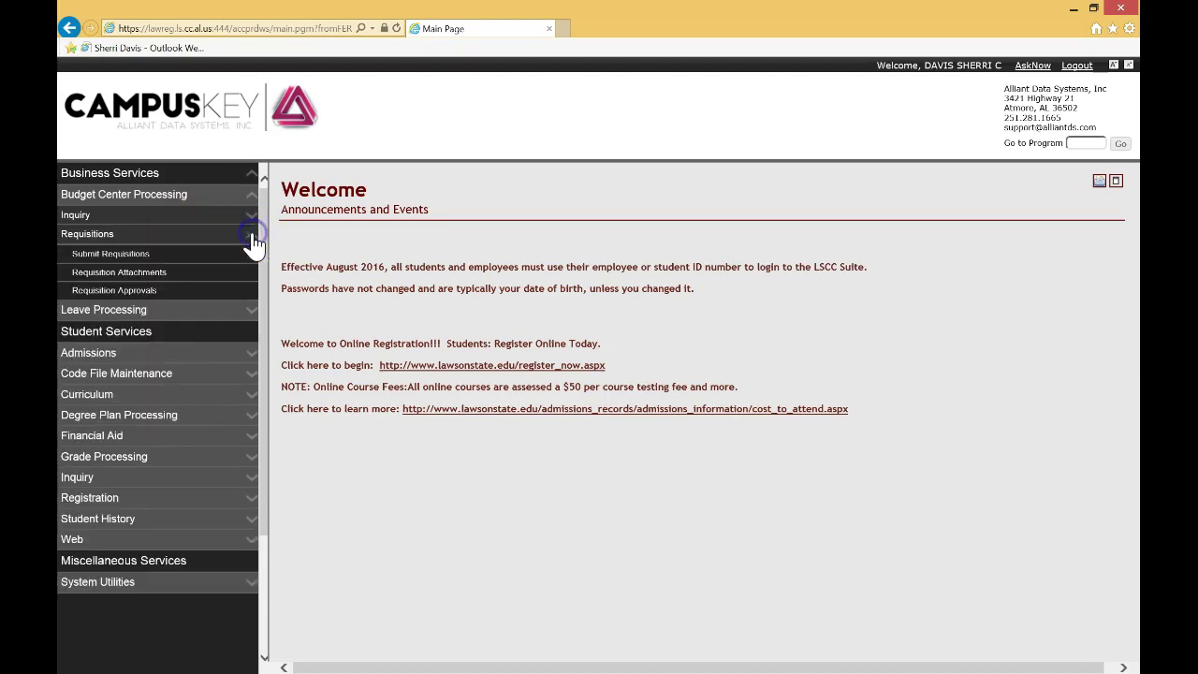
Open Submit Requisitions, view Denied and Completed, then return to Pending, Entry, and Pending Change
left_click(122, 254)
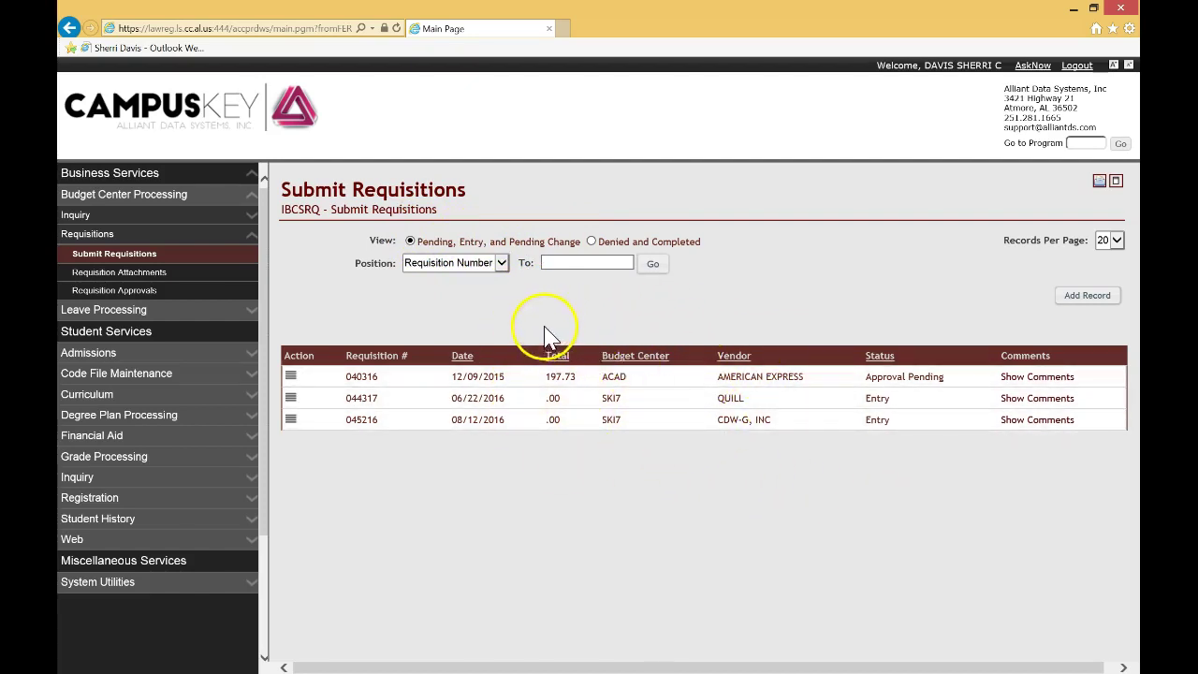
left_click(590, 244)
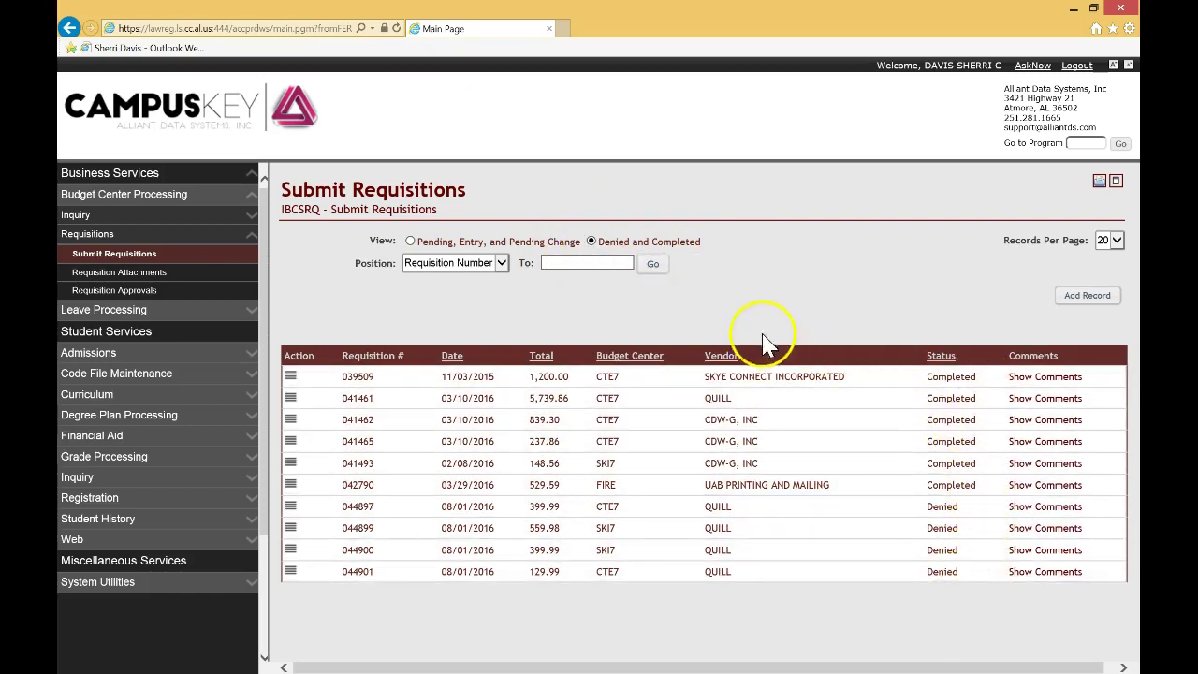
left_click(410, 241)
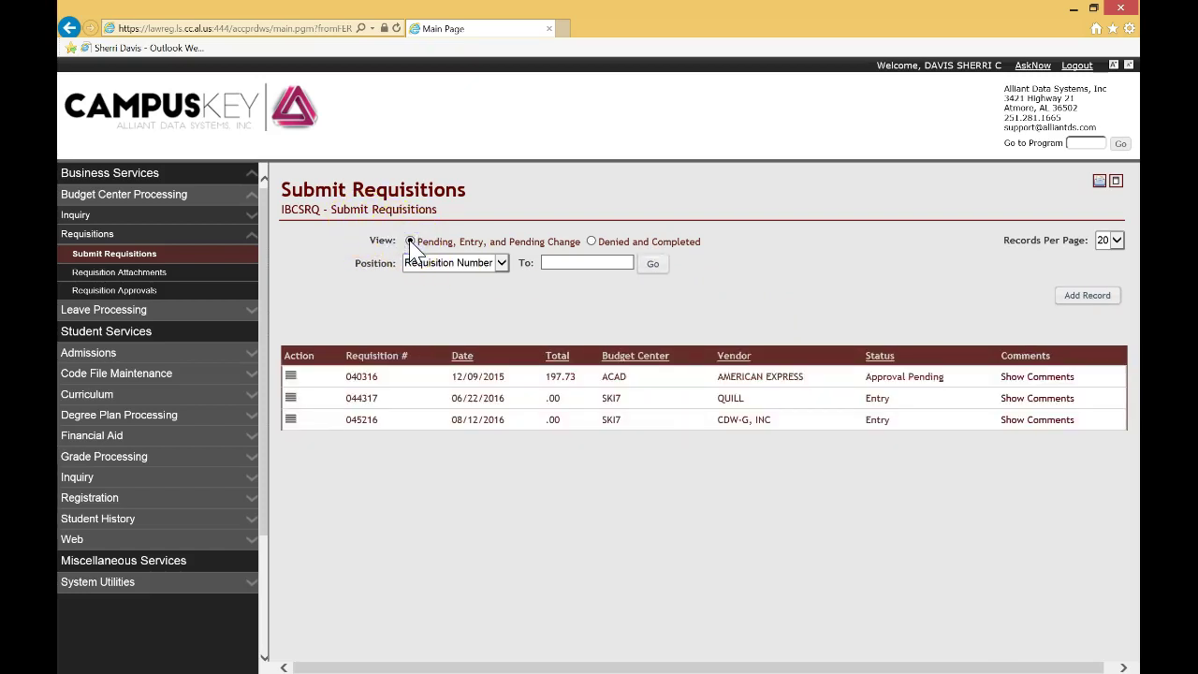
Add a new requisition record, number 045224, dated 08/12/2016
left_click(1090, 298)
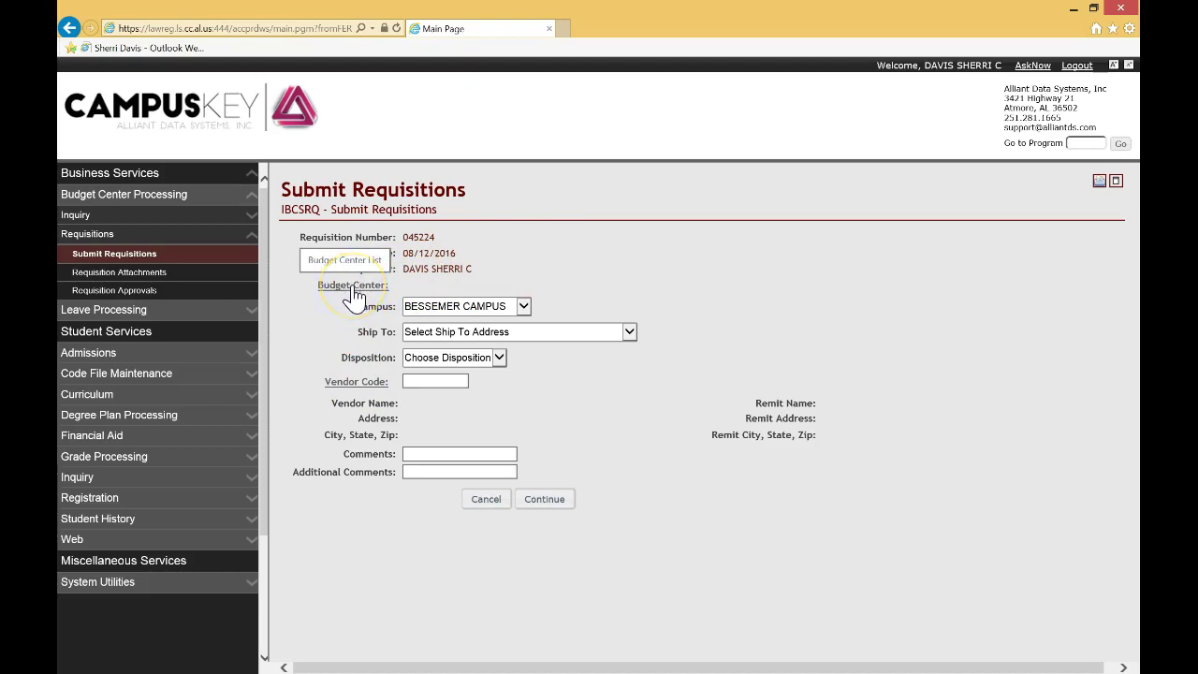
Page through the budget center list and choose ACAD – ACADEMIC DEAN
left_click(354, 285)
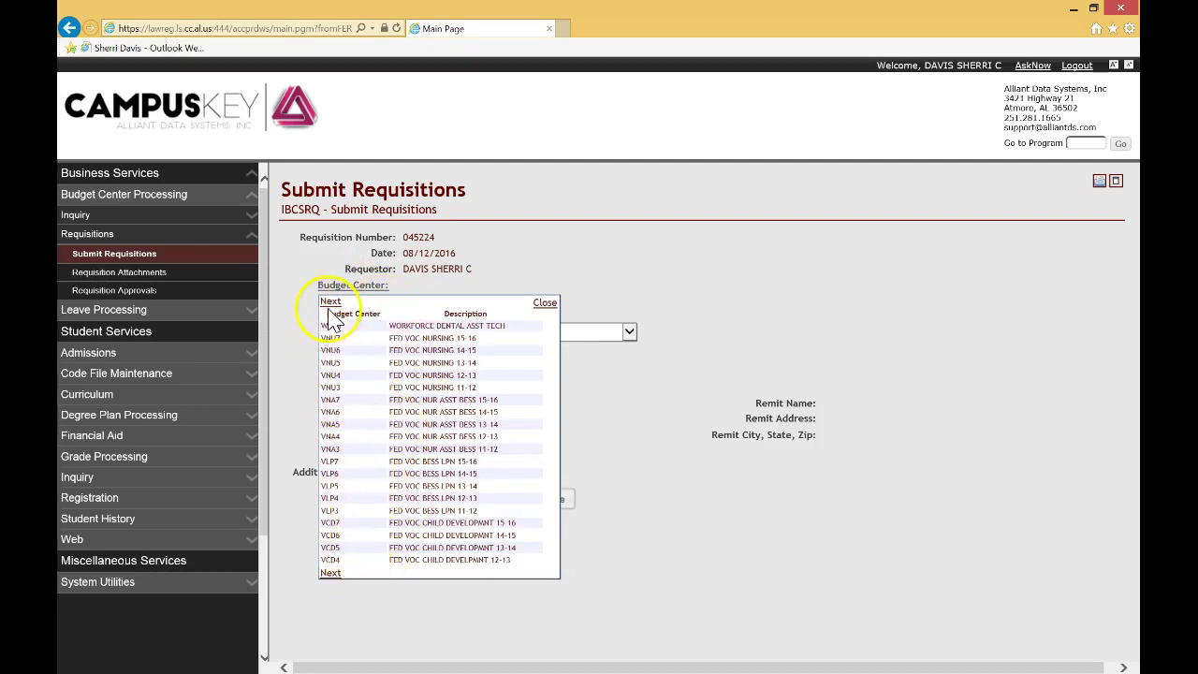
left_click(330, 574)
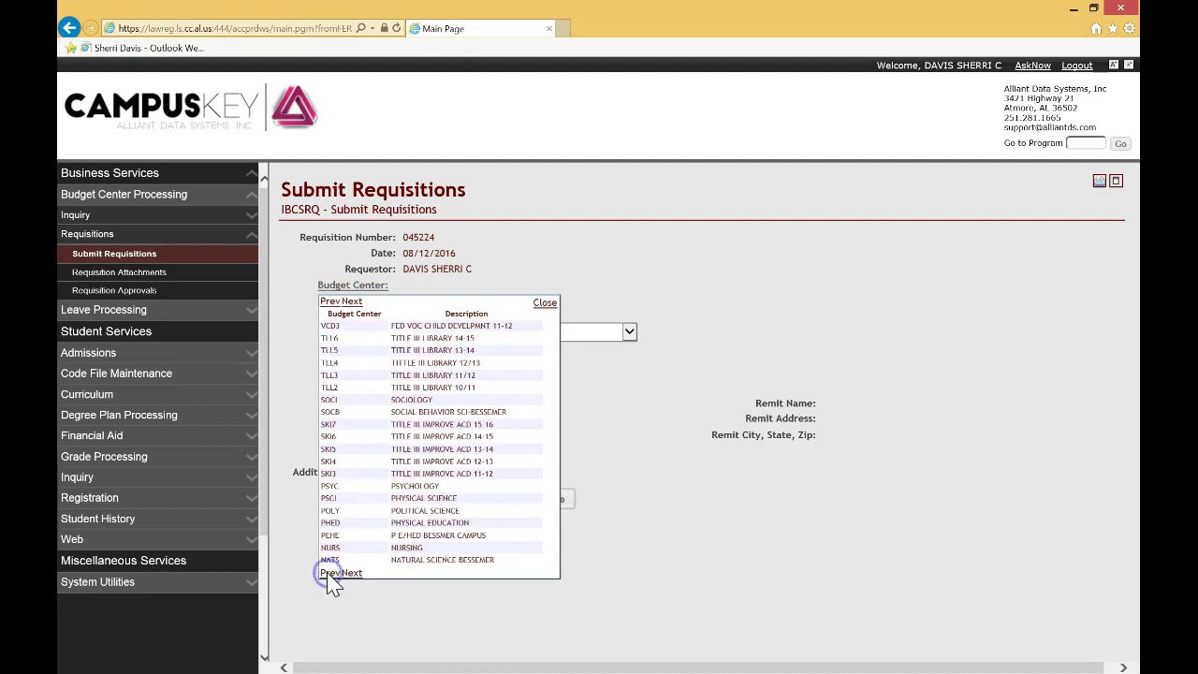
left_click(352, 574)
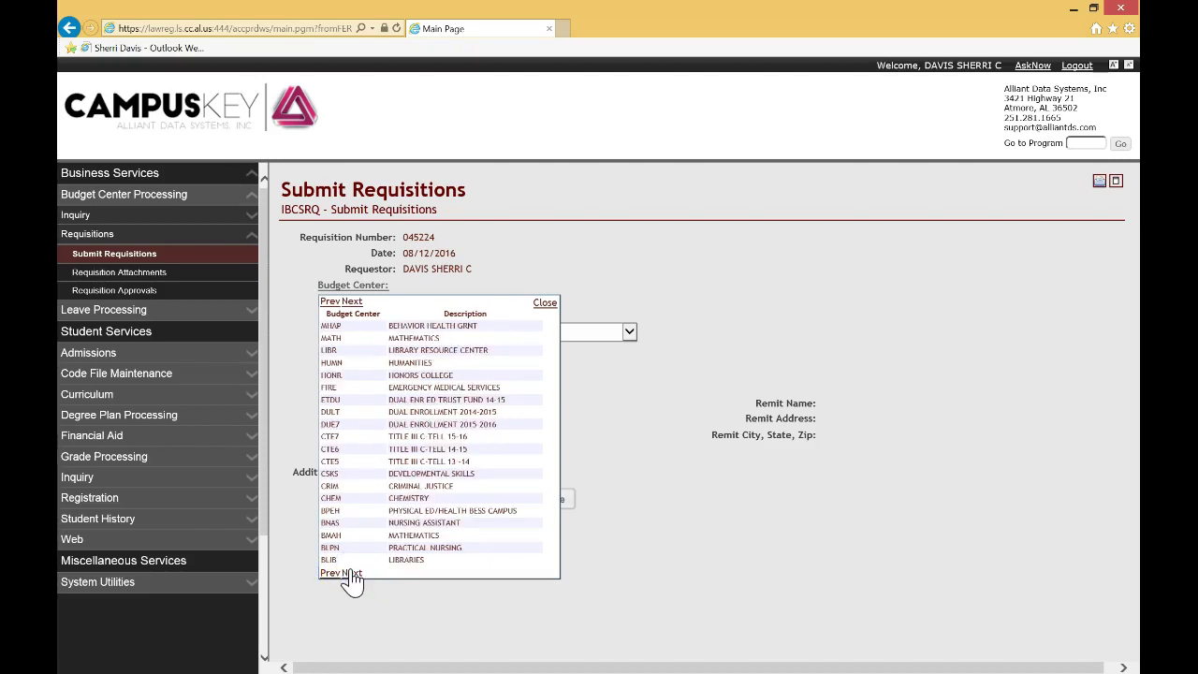
right_click(348, 575)
left_click(387, 573)
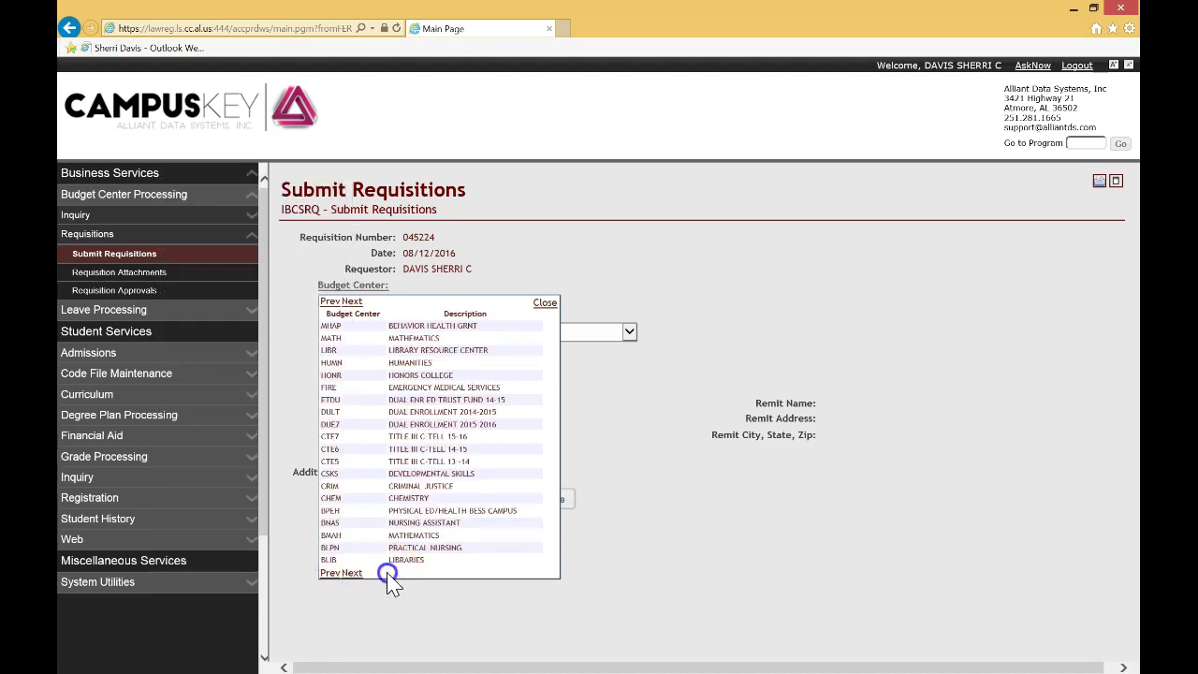
left_click(351, 583)
left_click(351, 581)
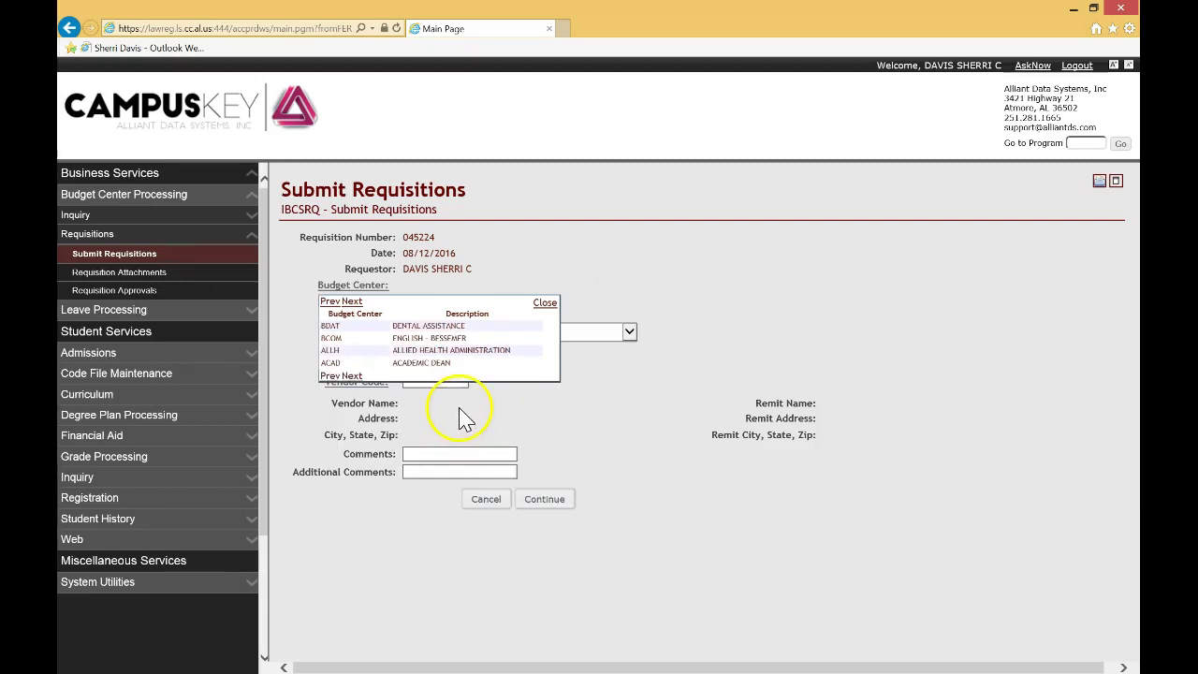
left_click(425, 364)
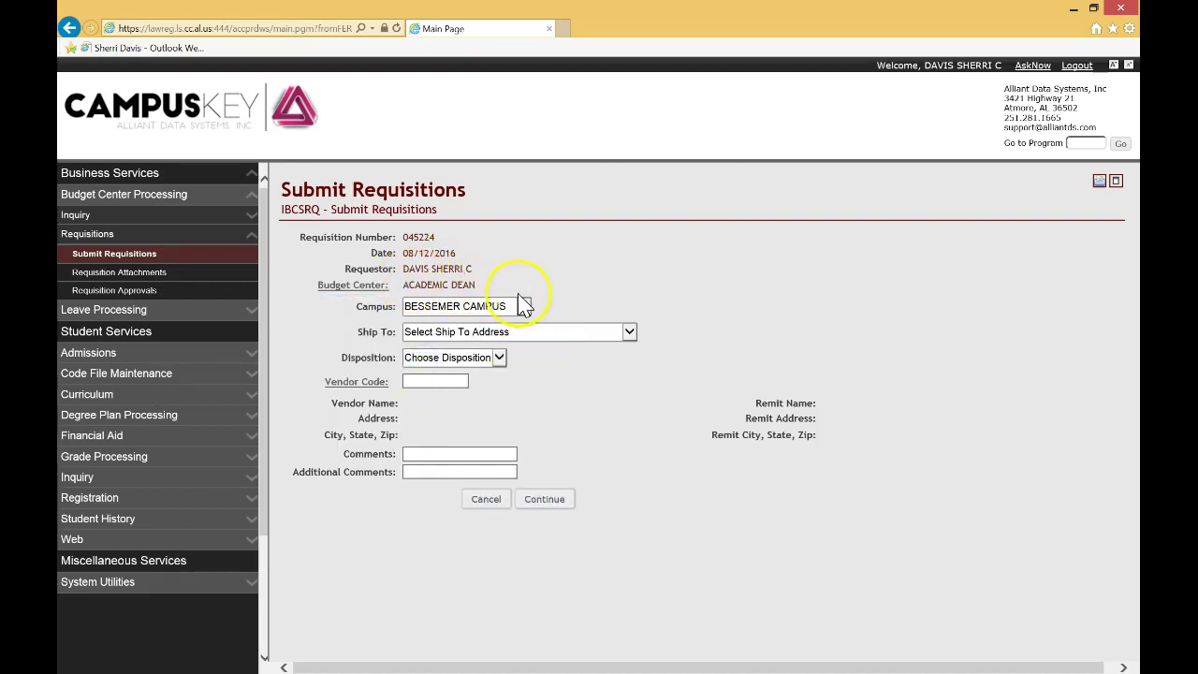
Choose BIRMINGHAM CAMPUS as campus and LAWSON STATE-BHAM BIRMINGHAM AL as ship-to
left_click(524, 307)
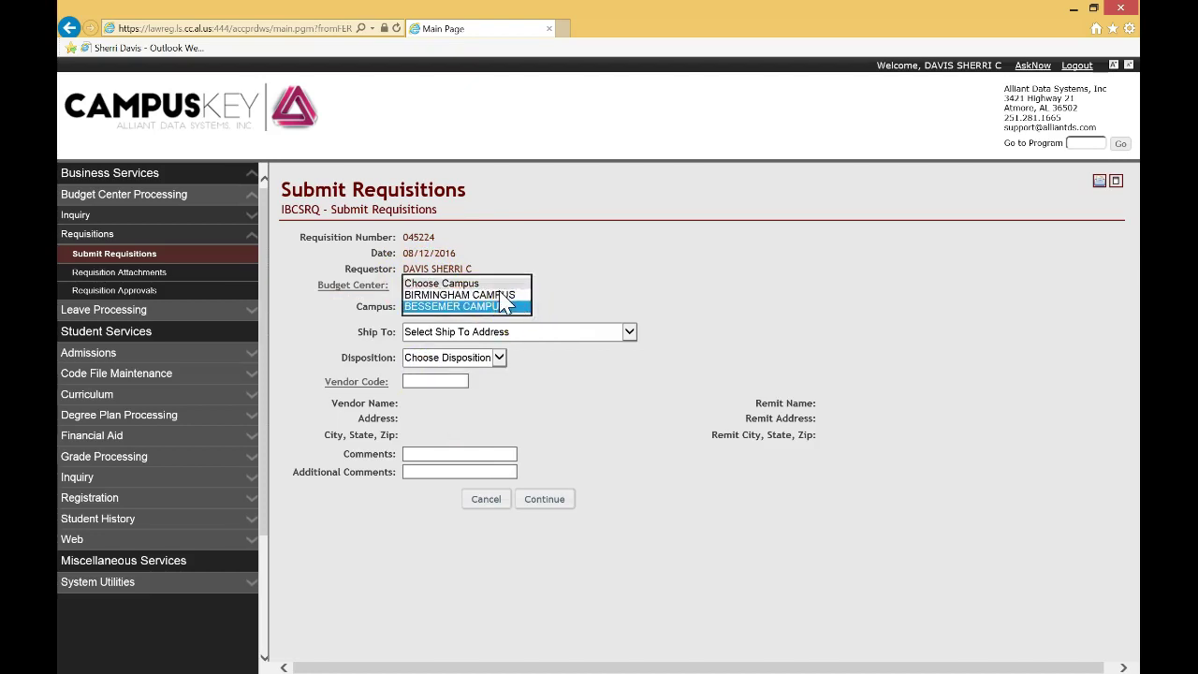
left_click(502, 295)
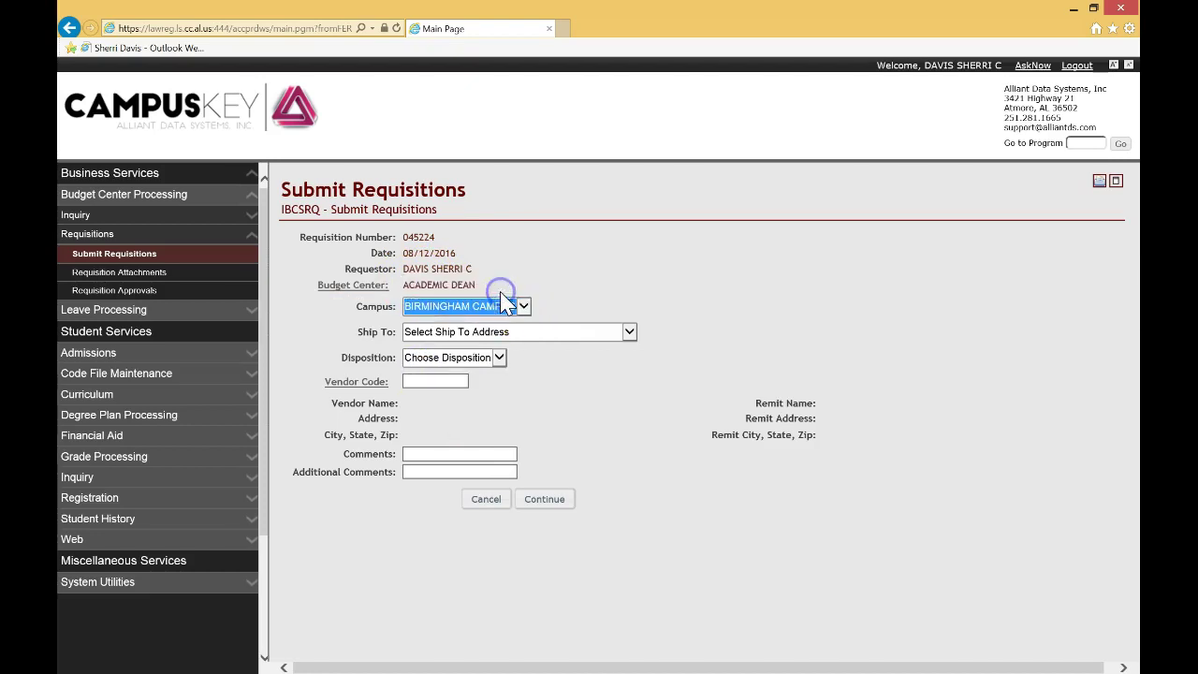
left_click(631, 335)
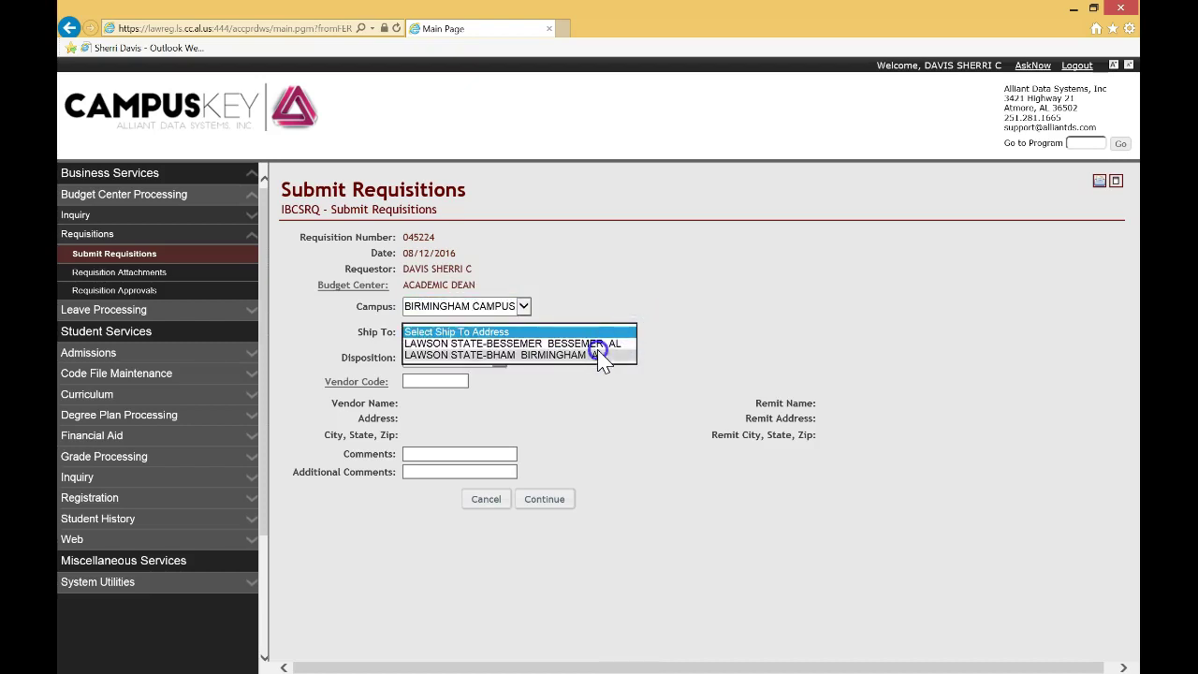
left_click(602, 356)
left_click(541, 378)
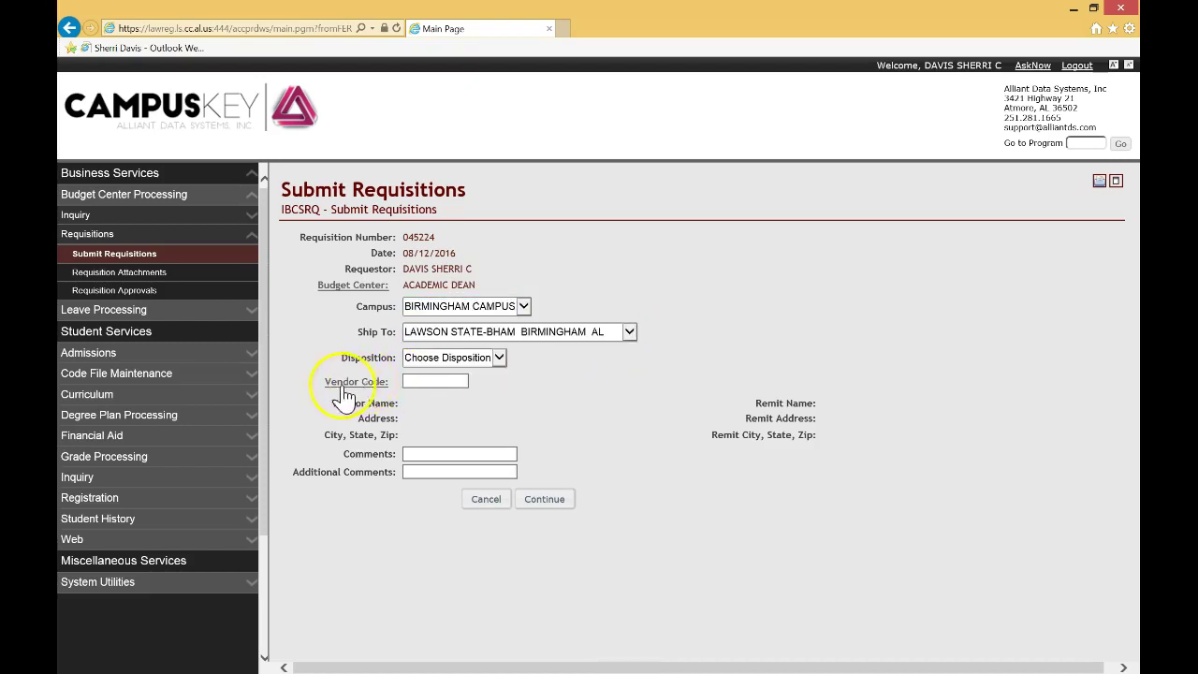
Look up vendors matching 'CDW' and select CDW Government Inc (code B114412)
left_click(415, 382)
type("CD")
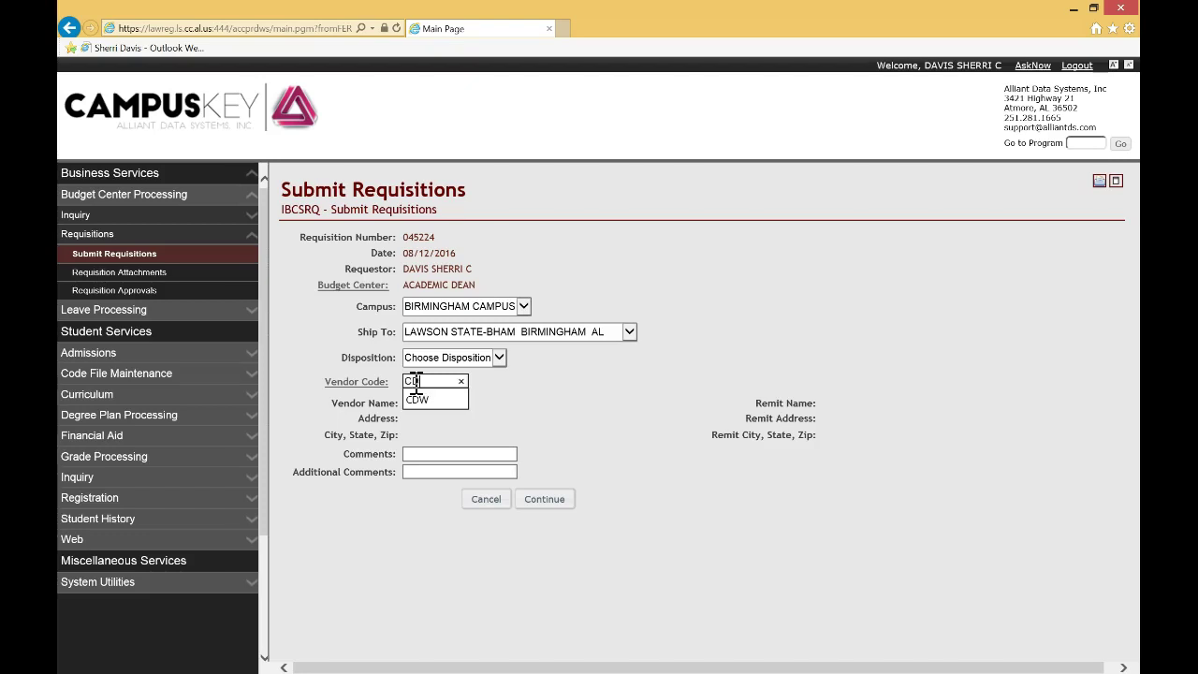
type("W")
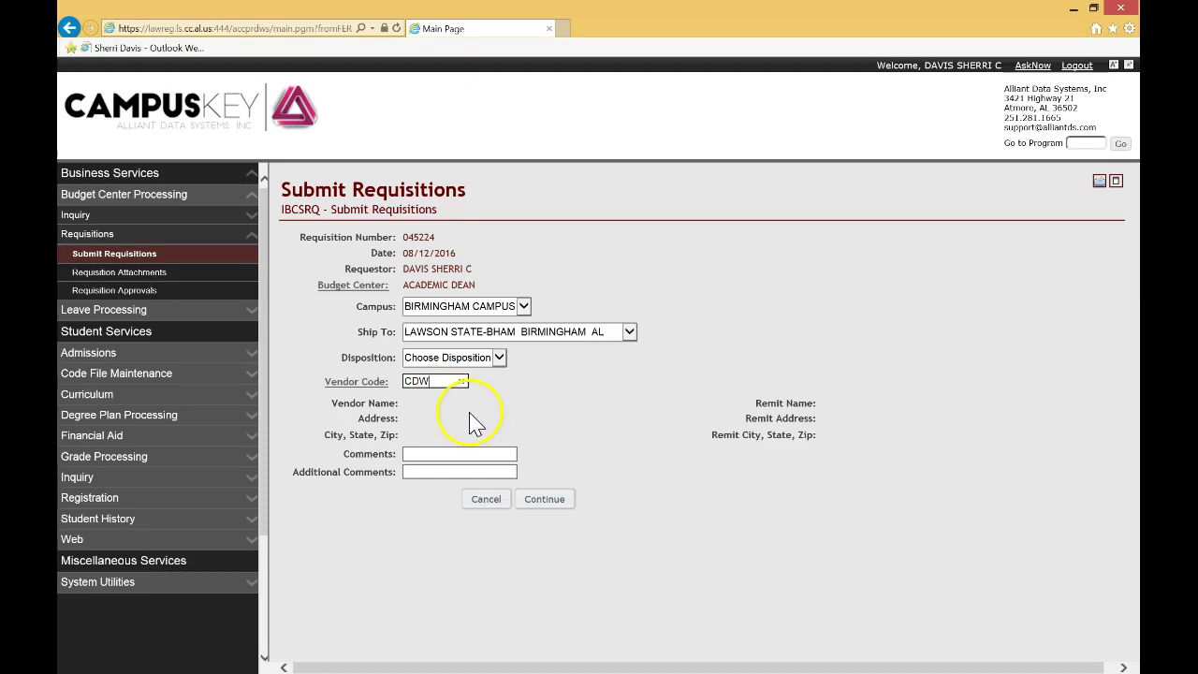
left_click(351, 386)
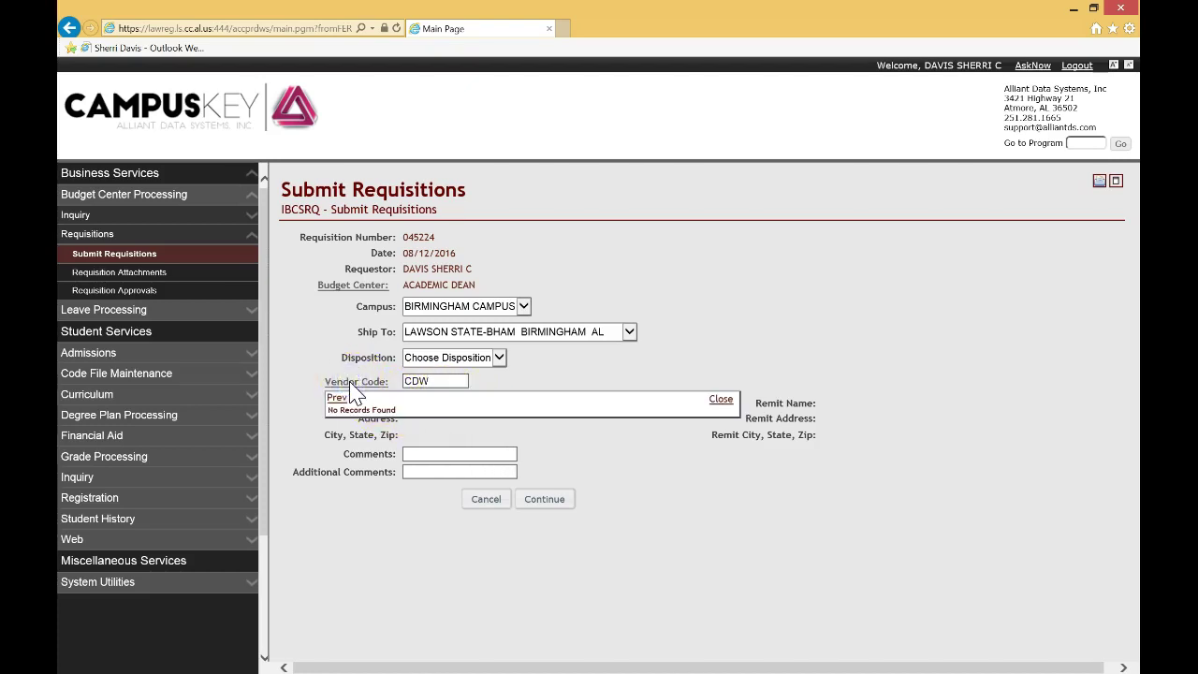
left_click(556, 384)
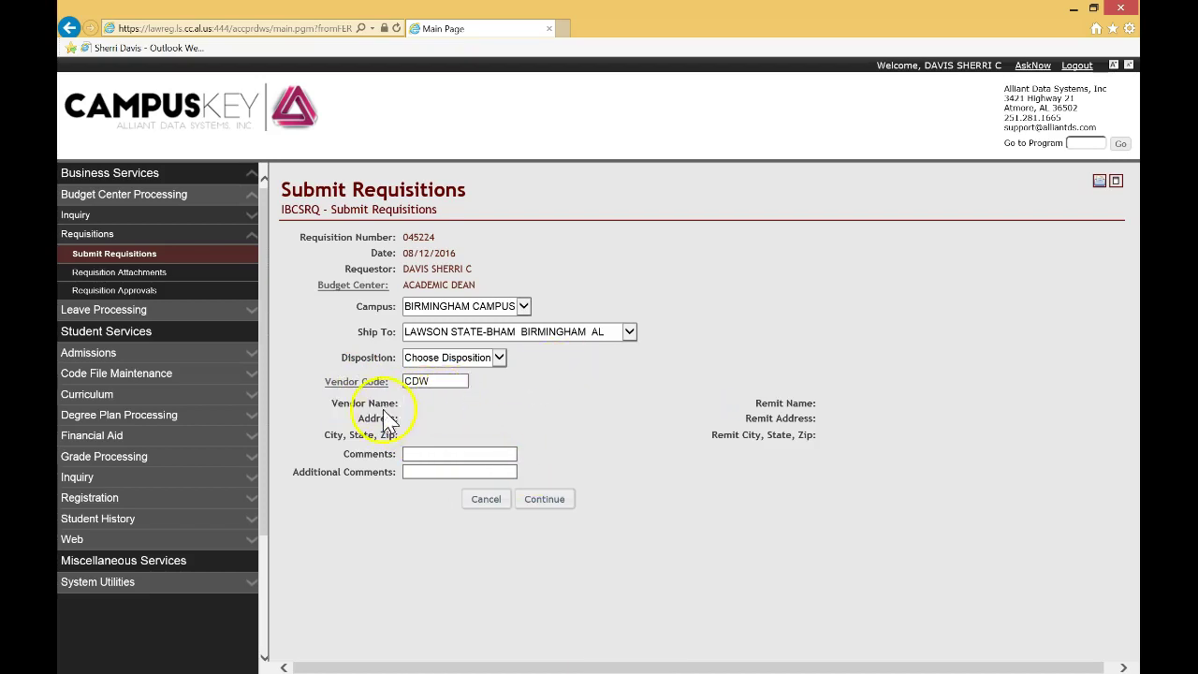
left_click(559, 501)
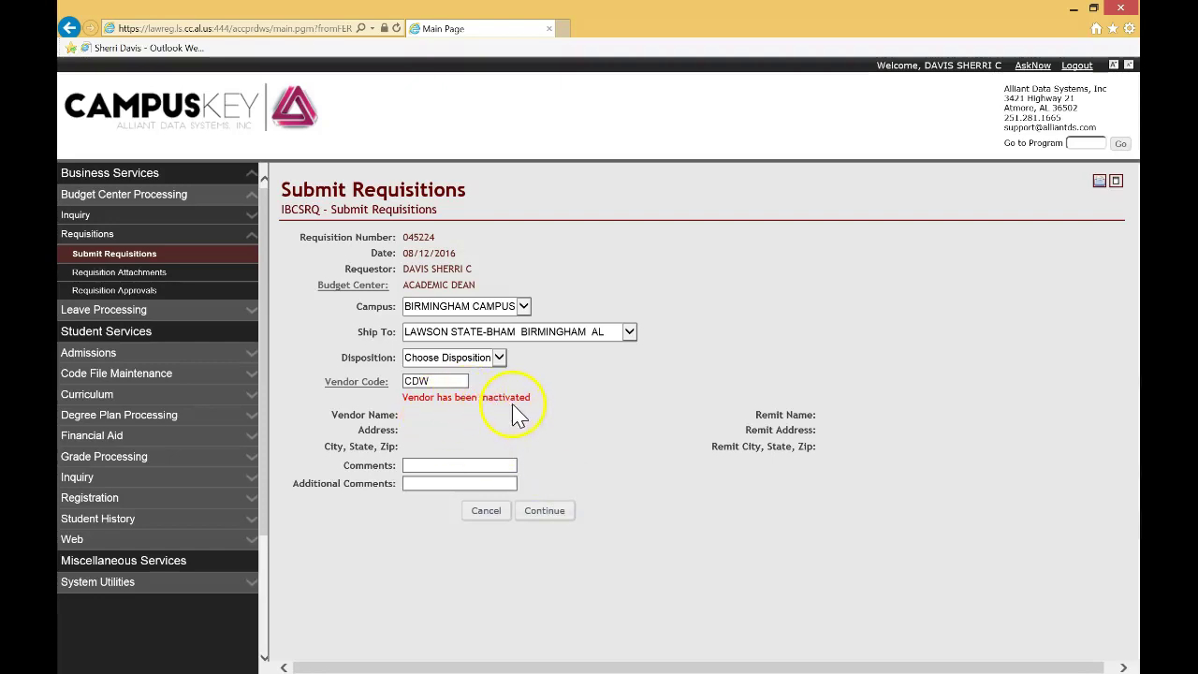
left_click(356, 385)
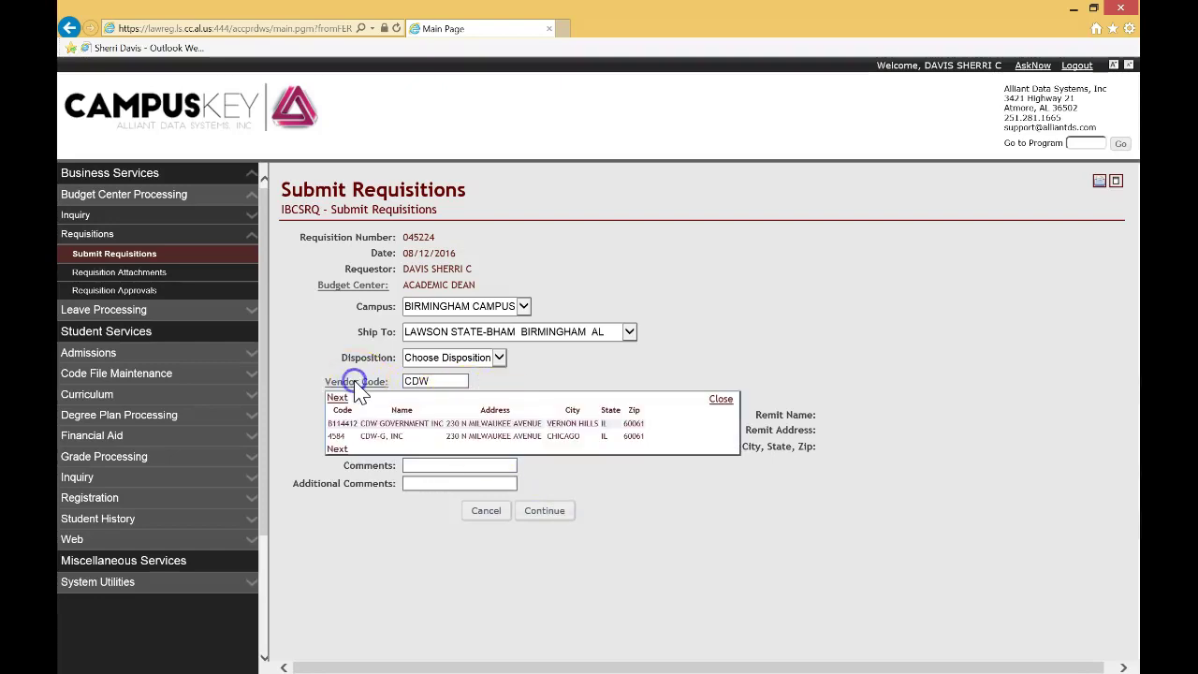
left_click(388, 426)
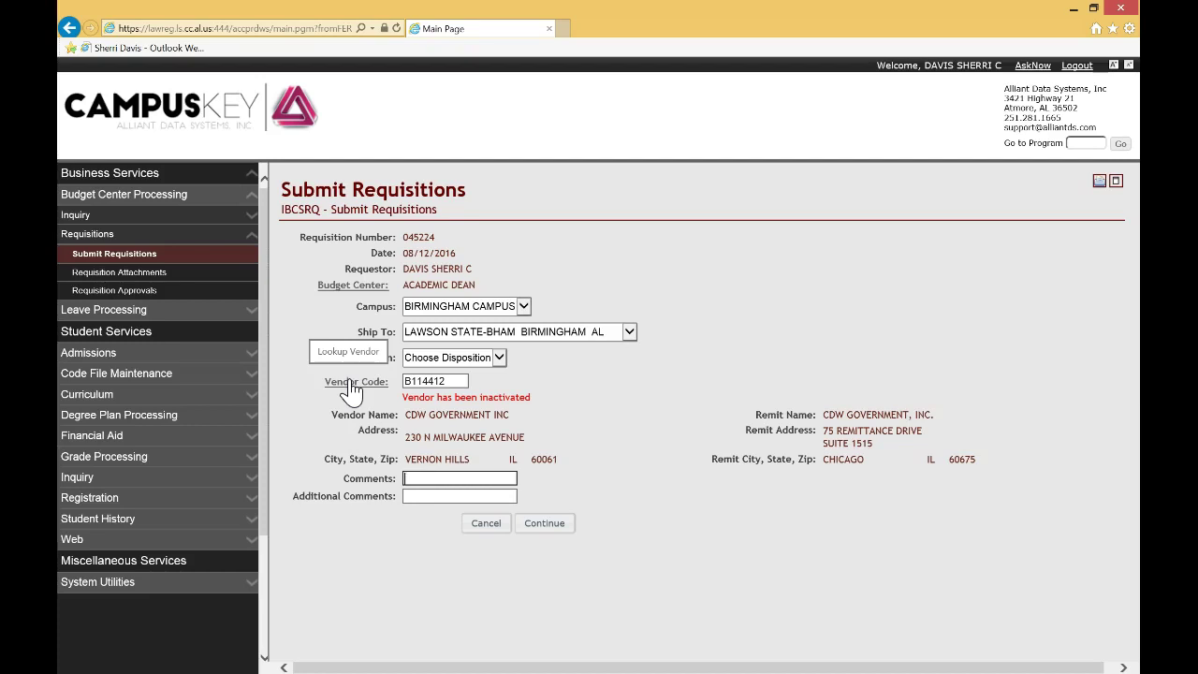
left_click(560, 527)
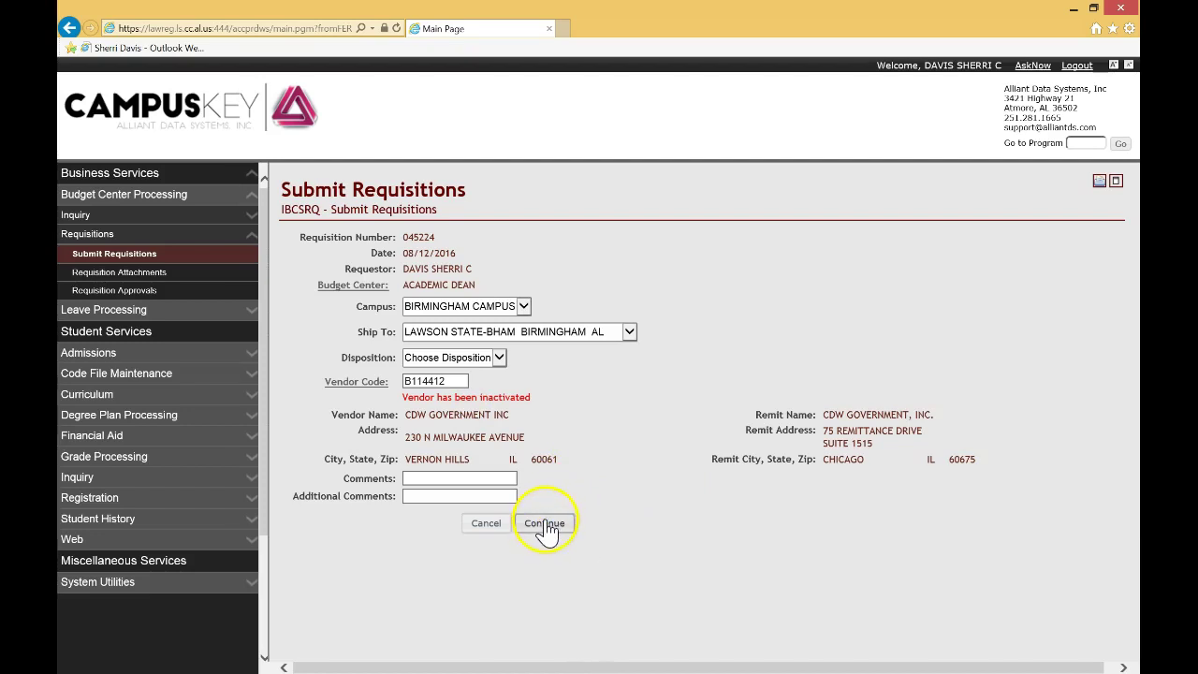
Continue to the line-item form and open requisition 045224's Attachments page
left_click(547, 529)
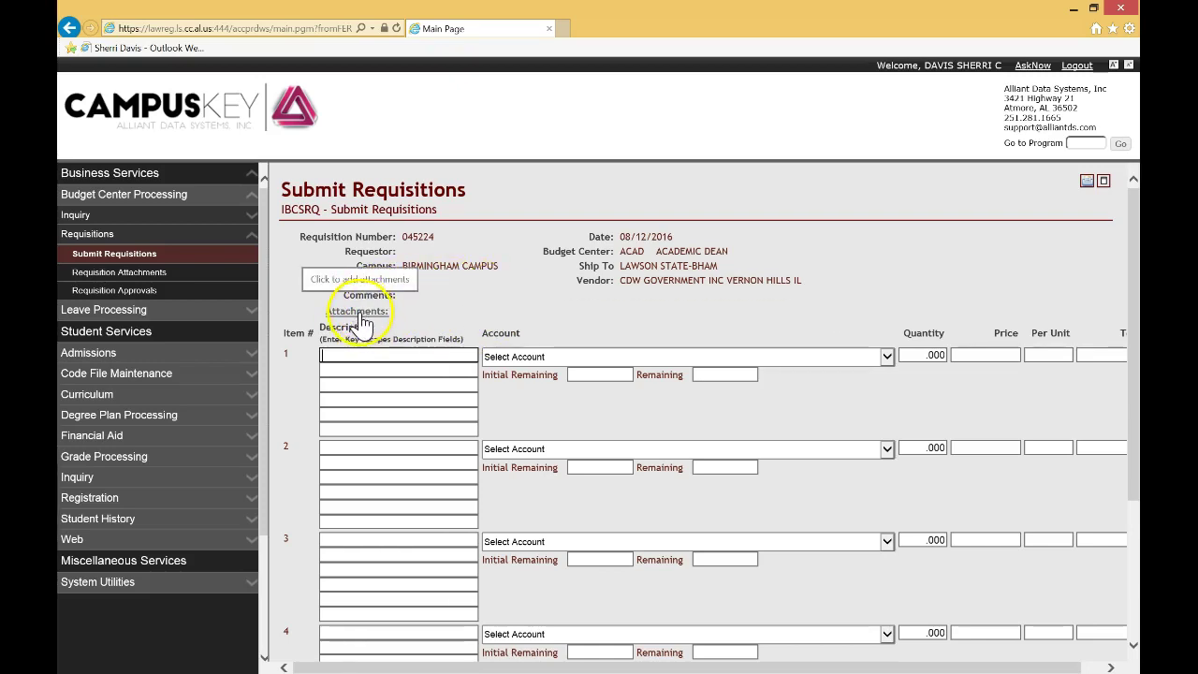
left_click(361, 316)
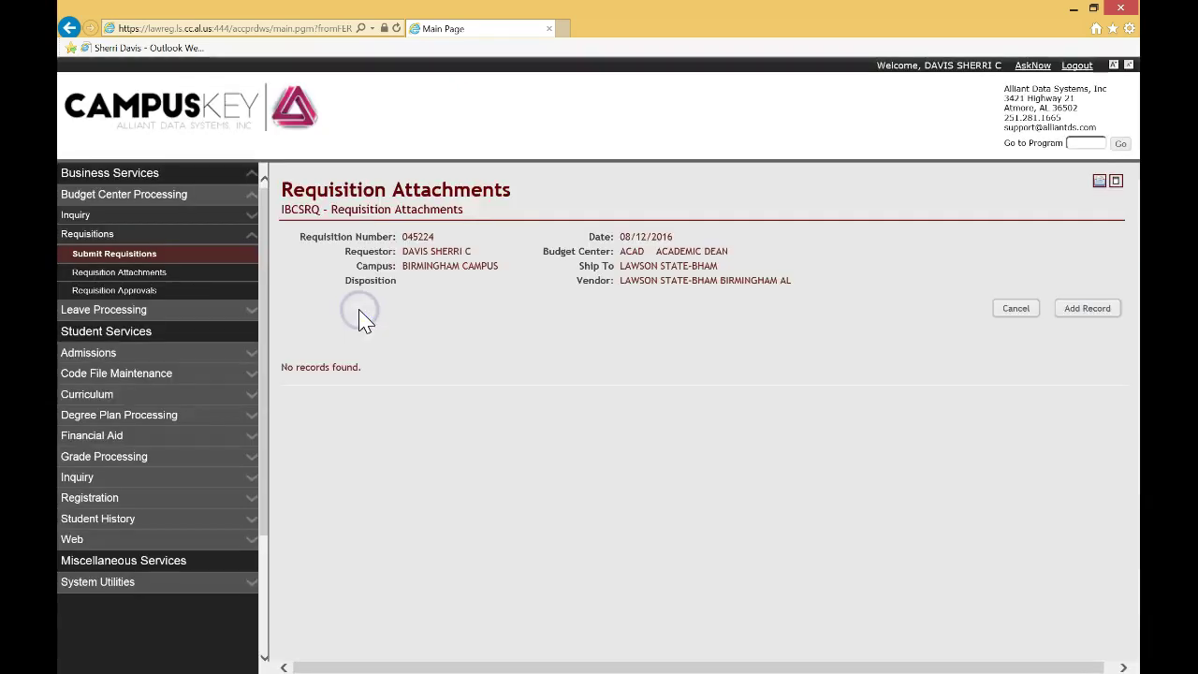
Upload CDW ORDER 35T3 as a new attachment and return to the line-item form
left_click(1084, 313)
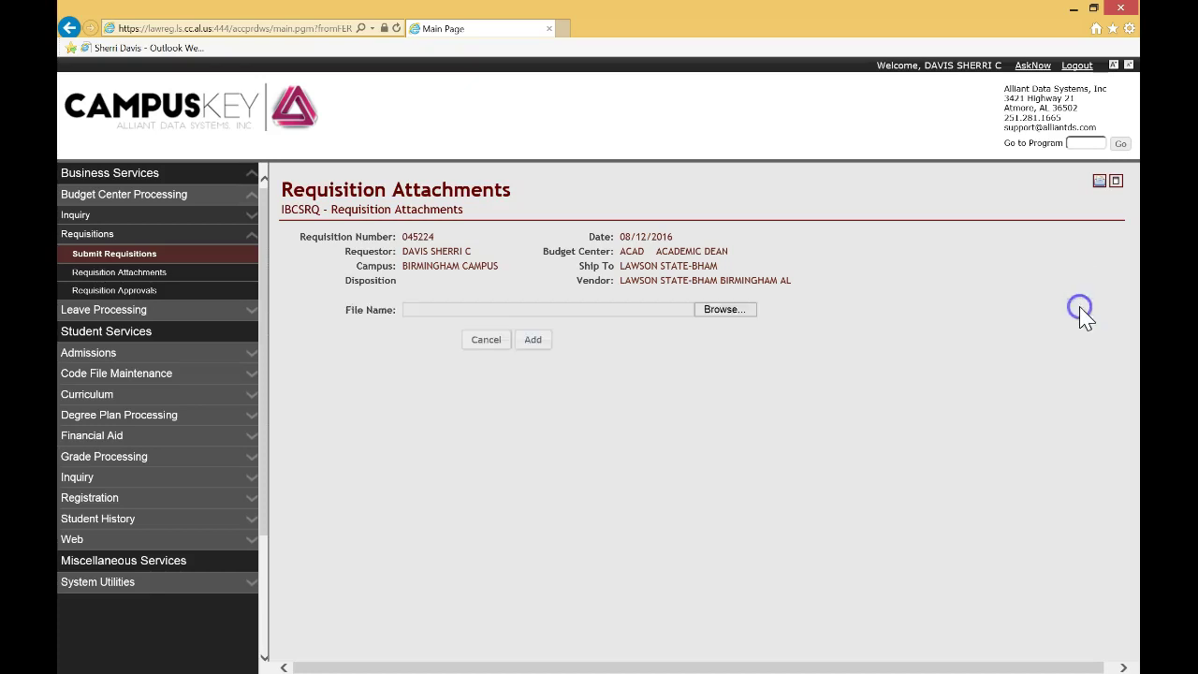
left_click(742, 311)
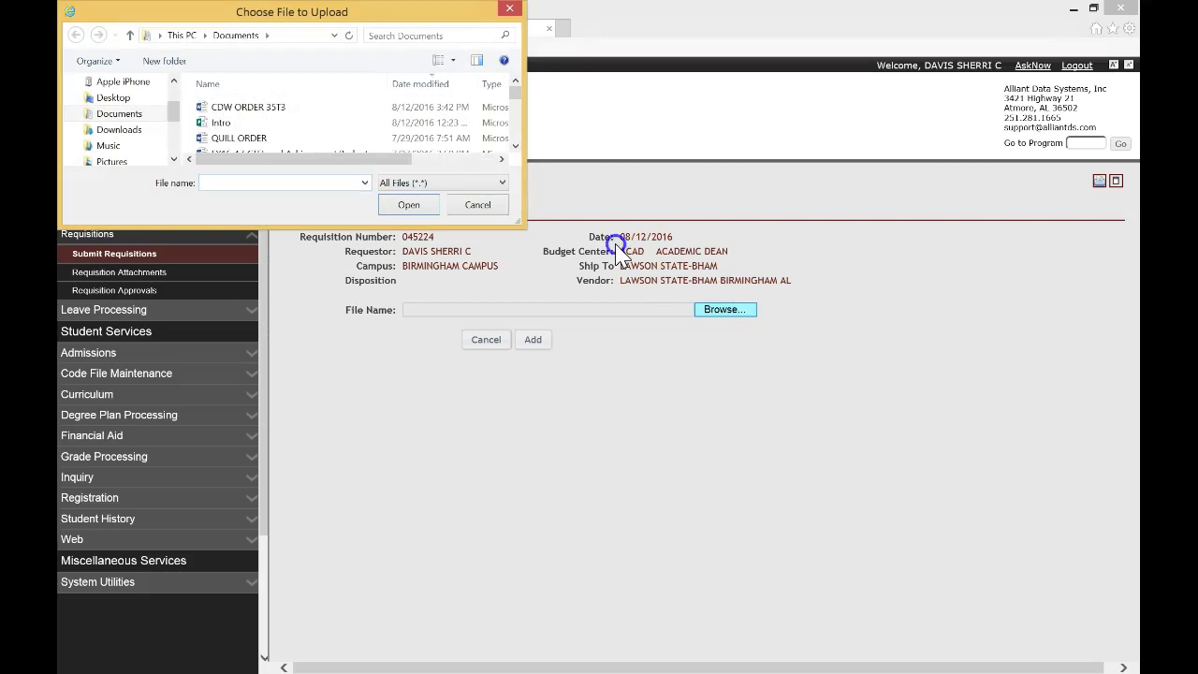
left_click(270, 110)
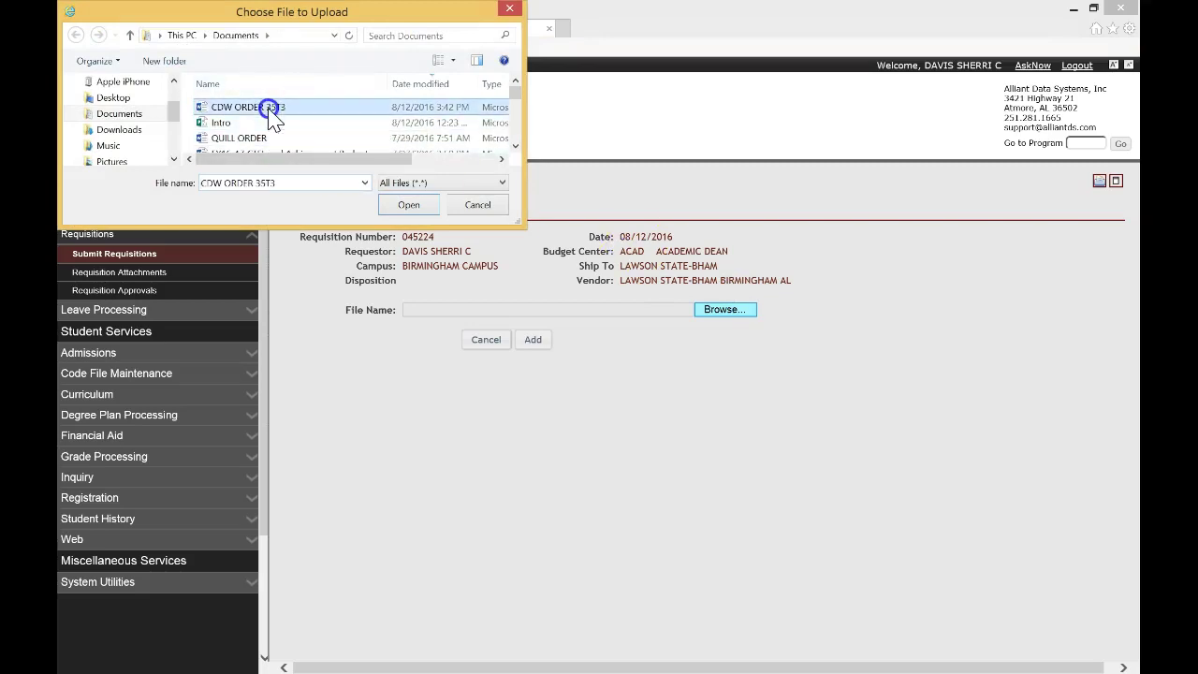
left_click(407, 203)
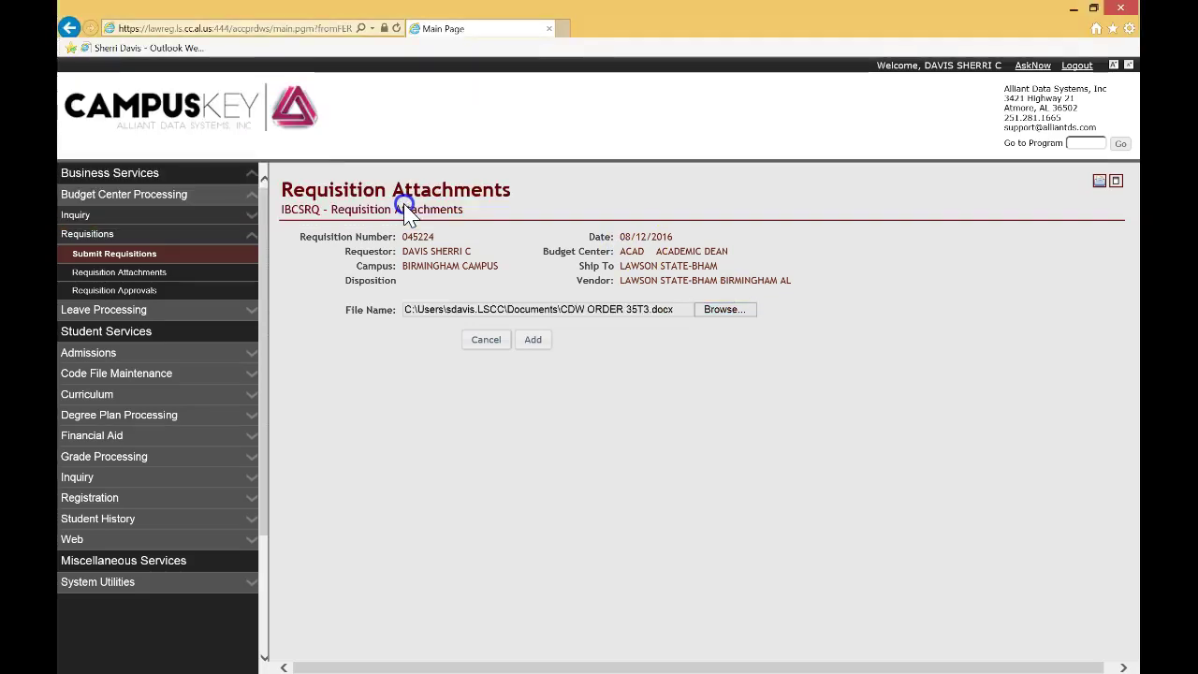
left_click(536, 340)
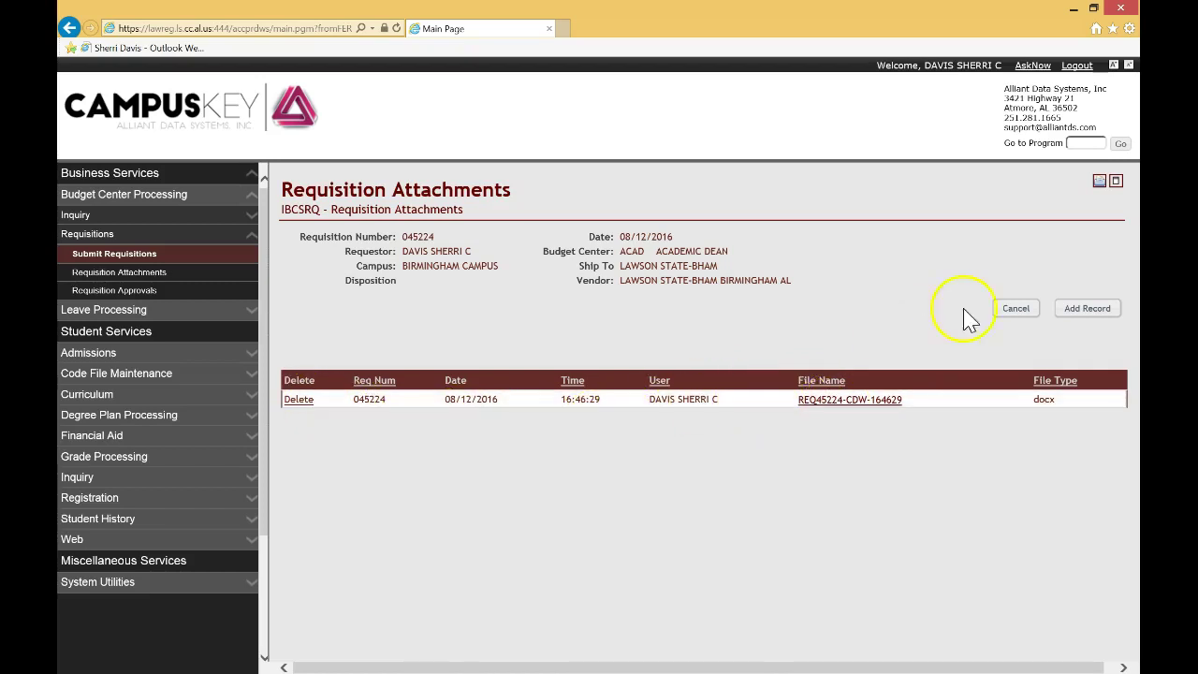
left_click(1017, 312)
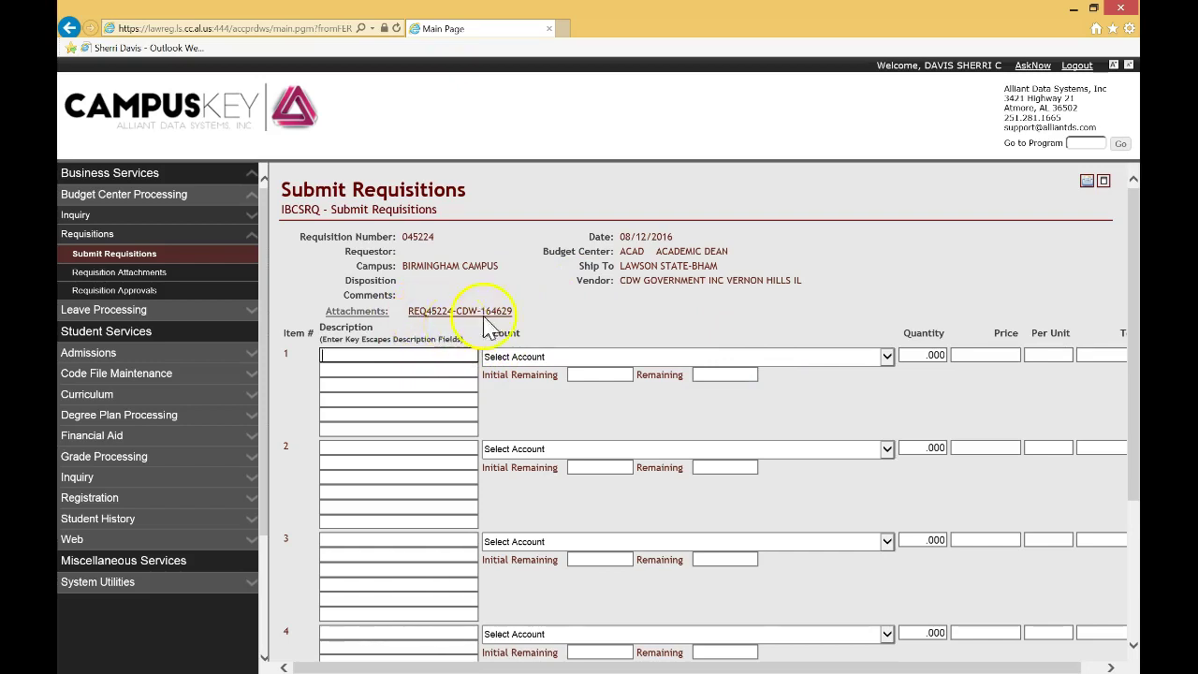
Describe item 1 as 'cdw MONITOR' with a second line '17" BLACK MONITOR'
left_click(467, 358)
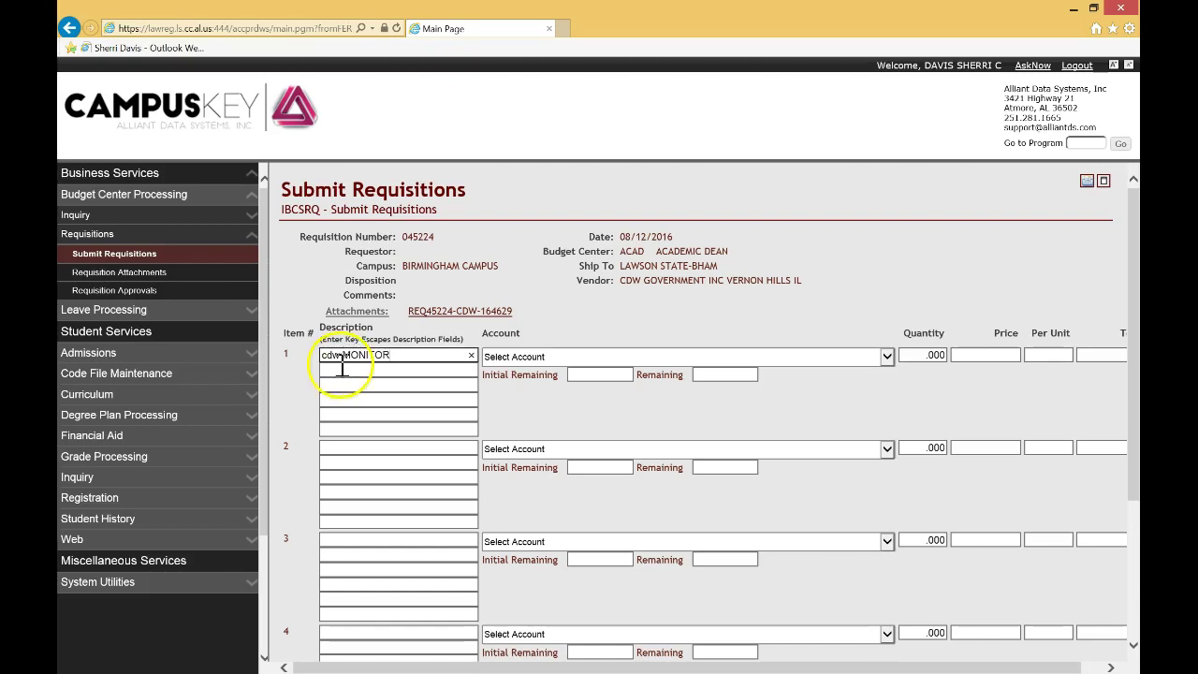
left_click(335, 370)
type("176")
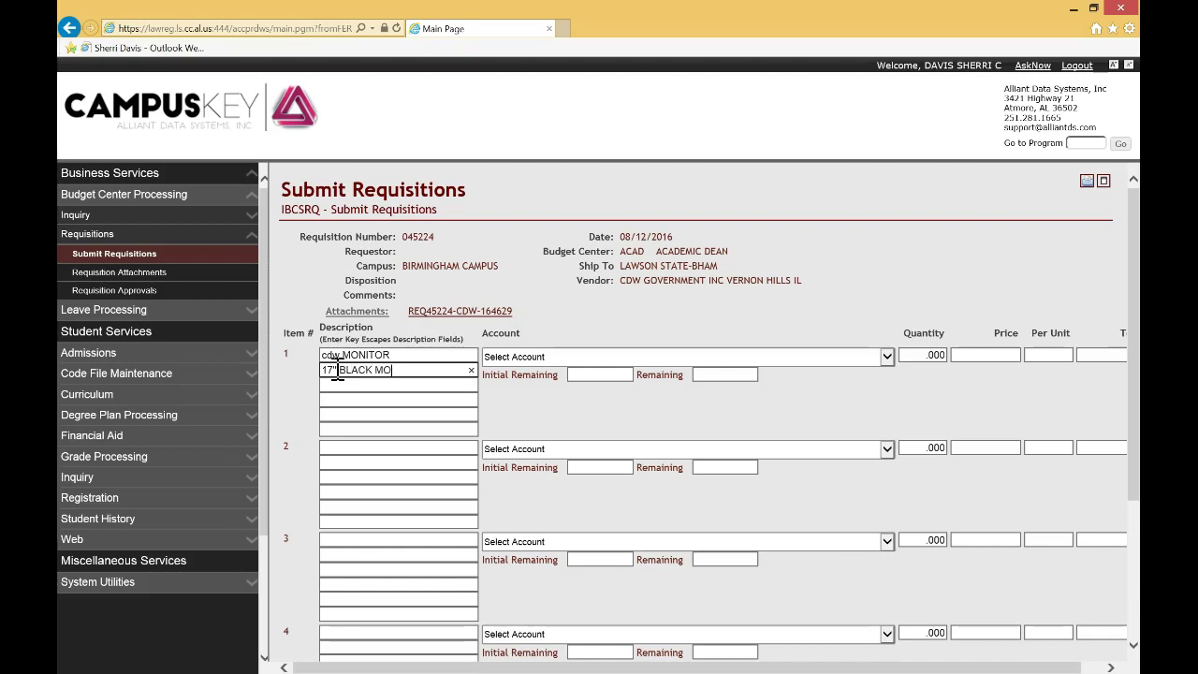
left_click(802, 427)
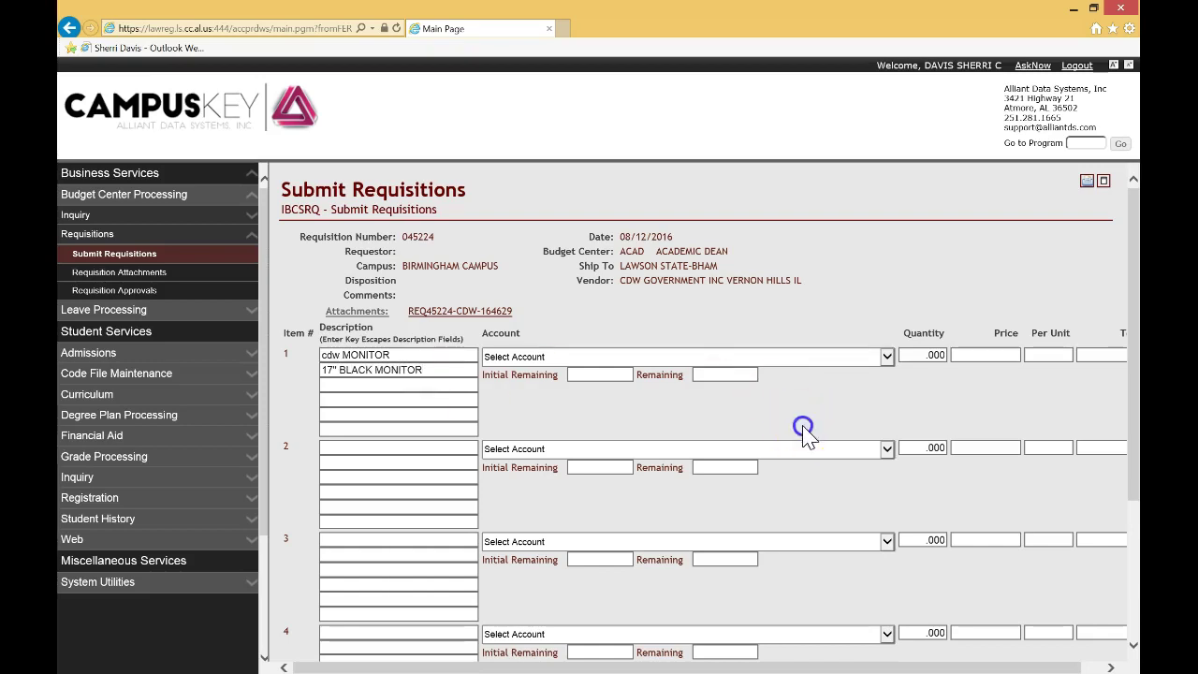
Charge item 1 to the ACAD MATERIALS AND SUPPLIES account
left_click(886, 358)
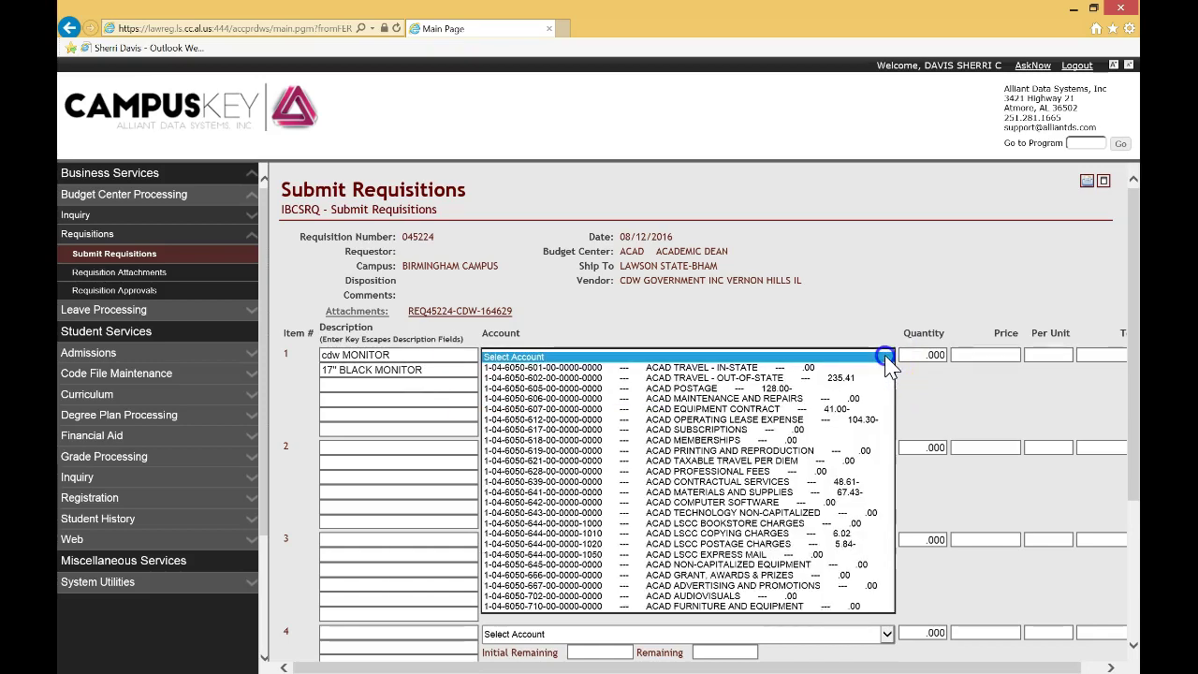
left_click(828, 492)
left_click(807, 415)
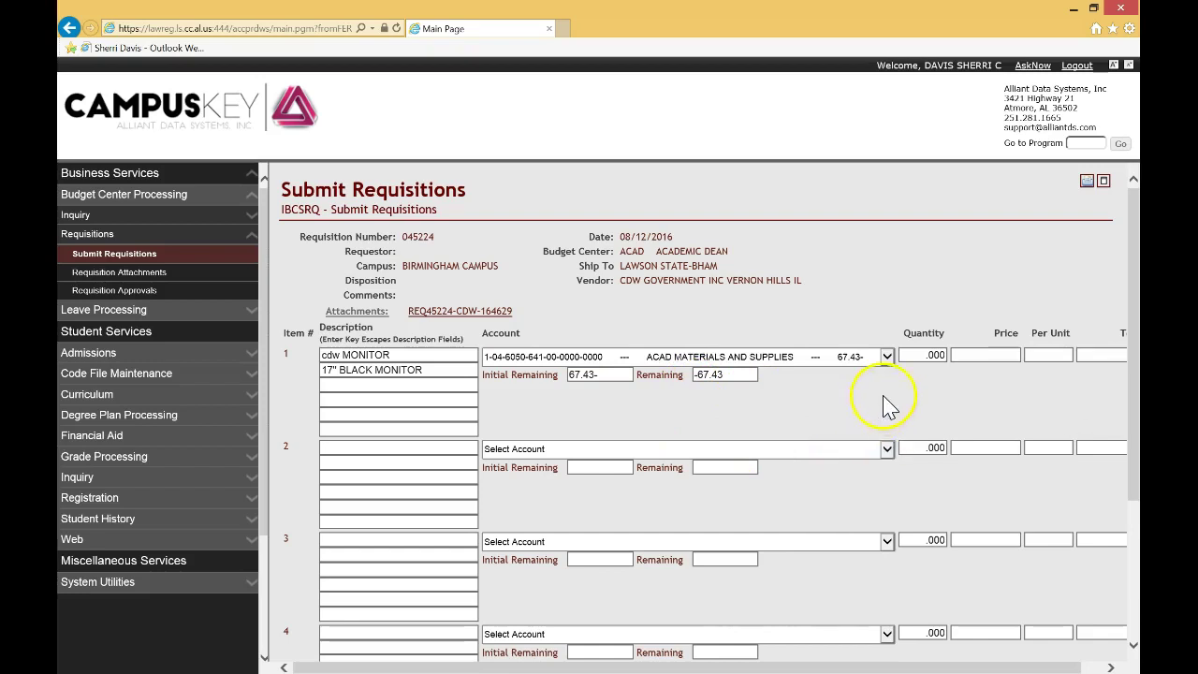
Enter quantity 1 and price 50.00 for item 1, making the grand total 50.00
right_click(932, 359)
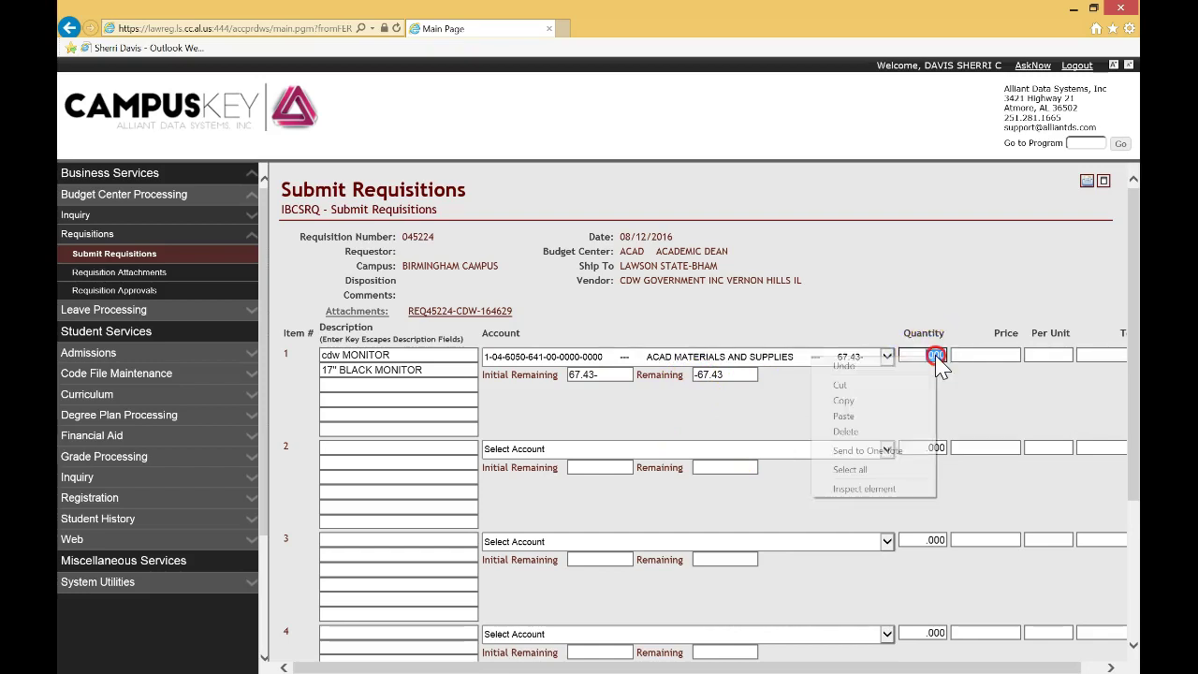
left_click(1000, 408)
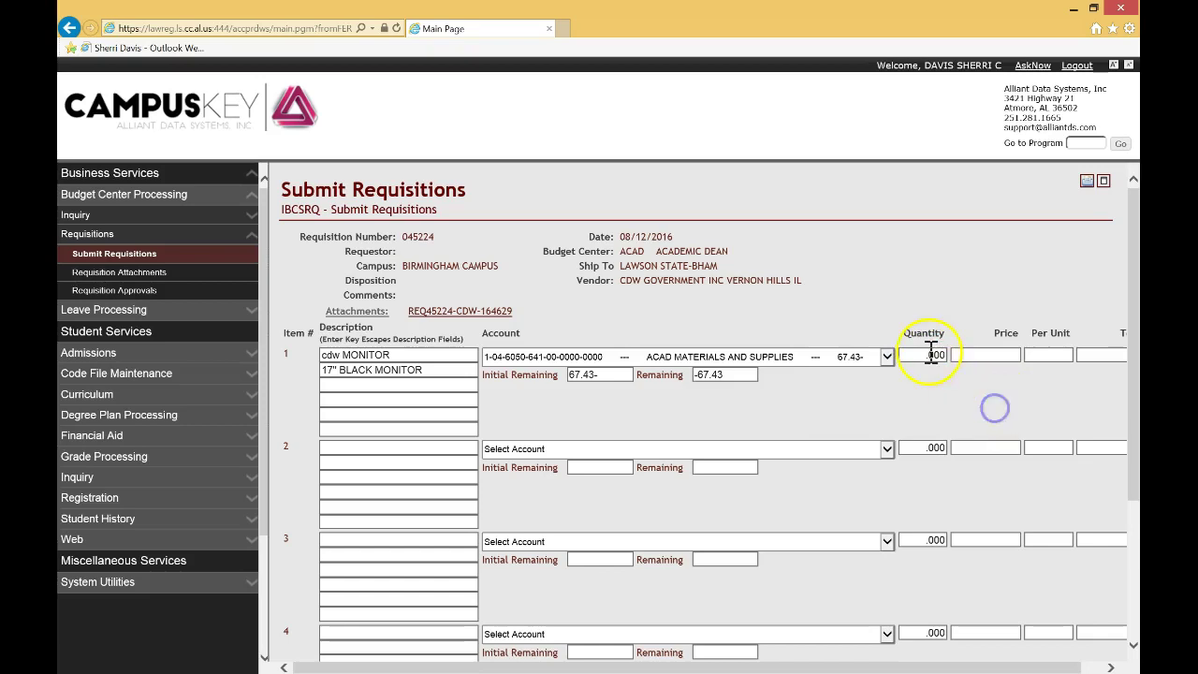
left_click(932, 357)
type("1")
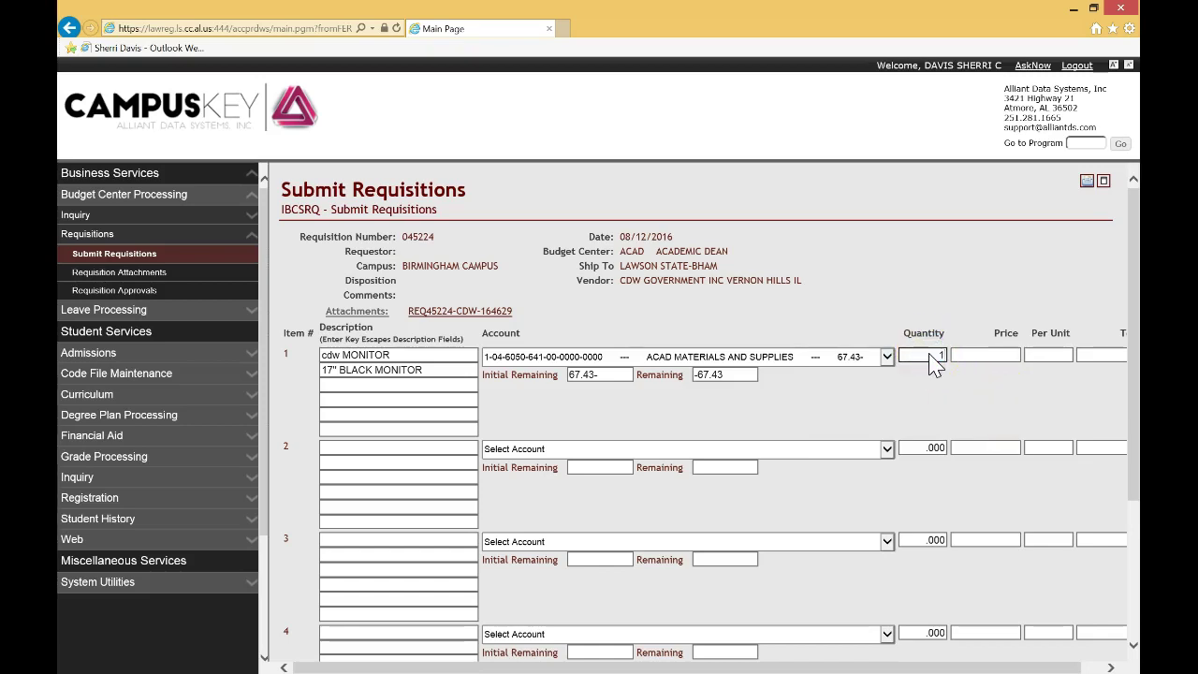
right_click(983, 359)
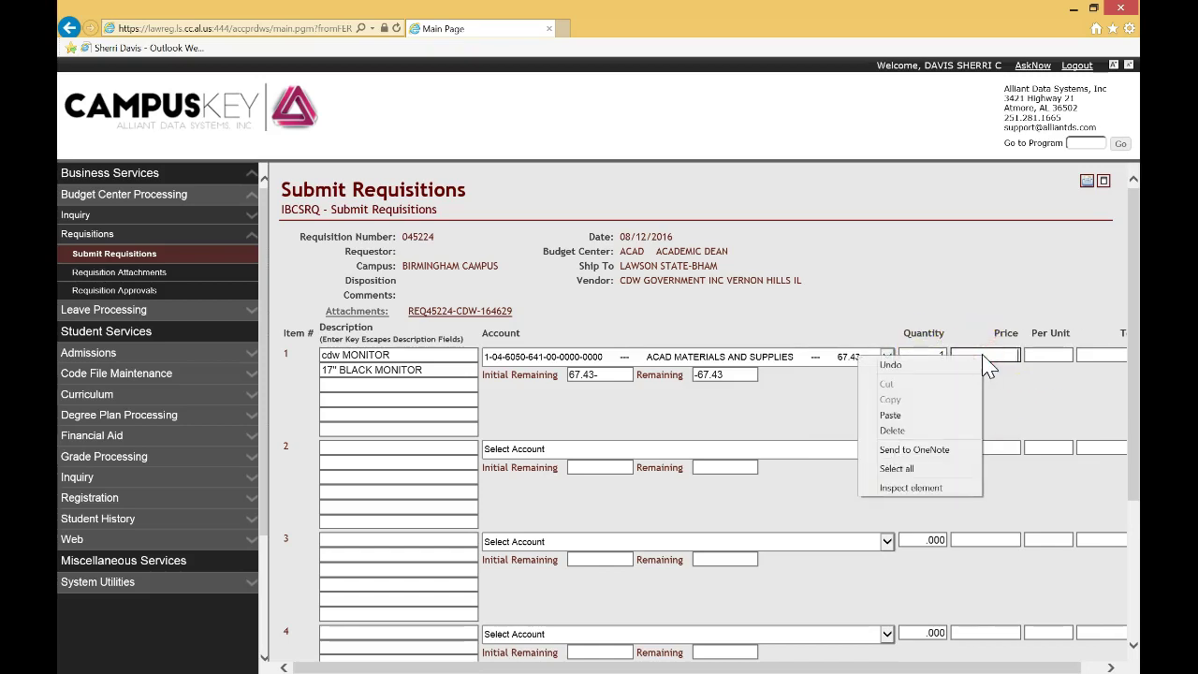
left_click(1004, 357)
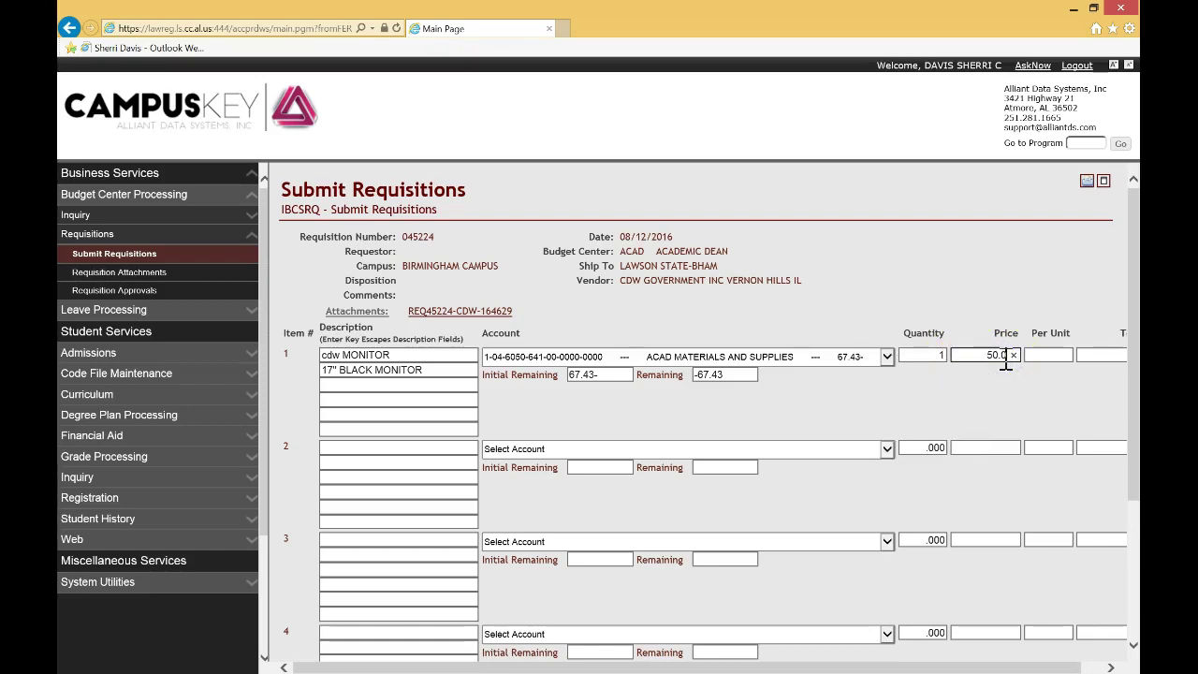
left_click(983, 434)
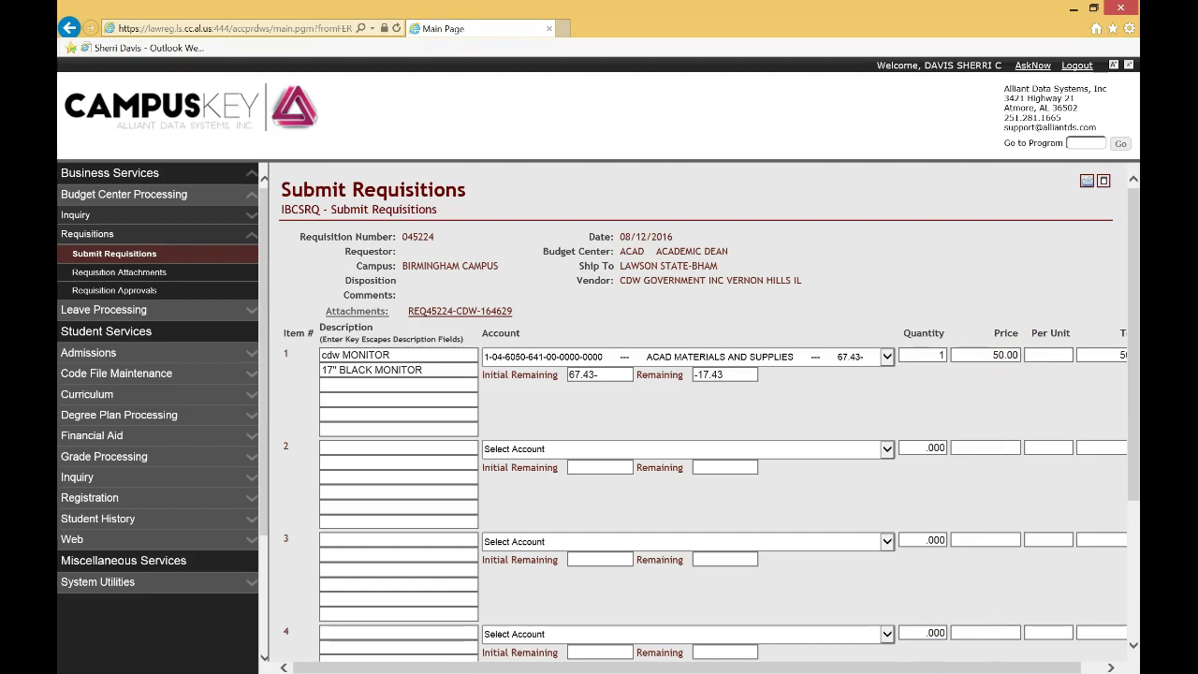
left_click_drag(988, 670, 1083, 663)
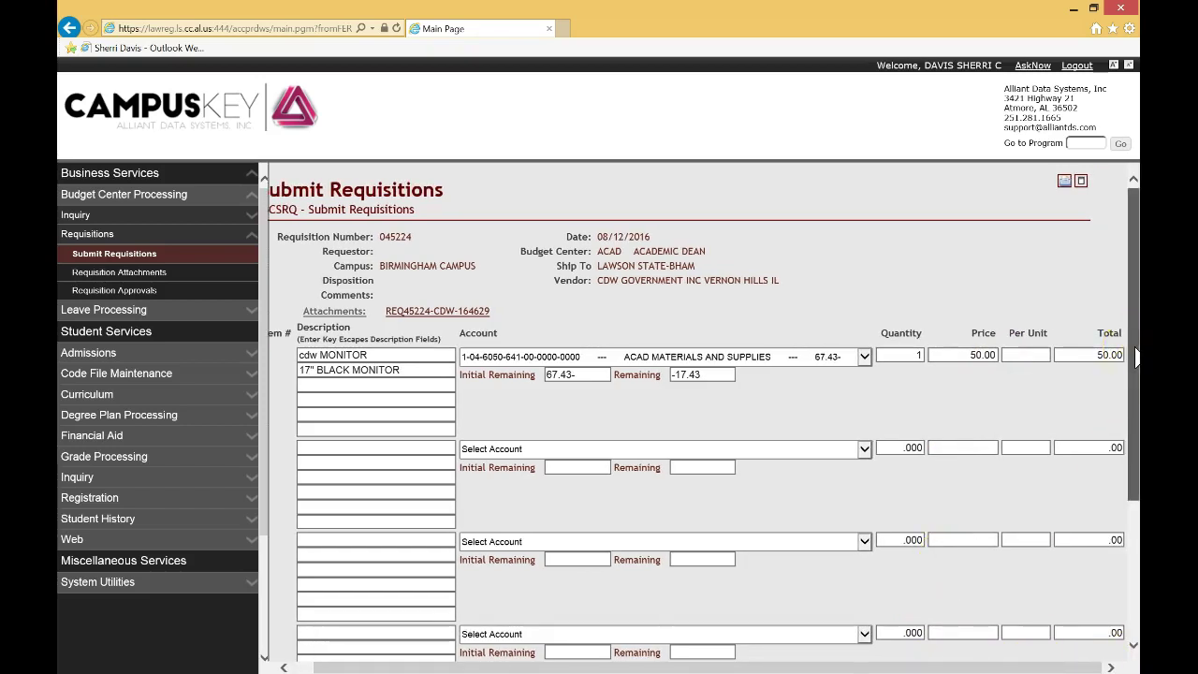
left_click_drag(1136, 356, 1136, 492)
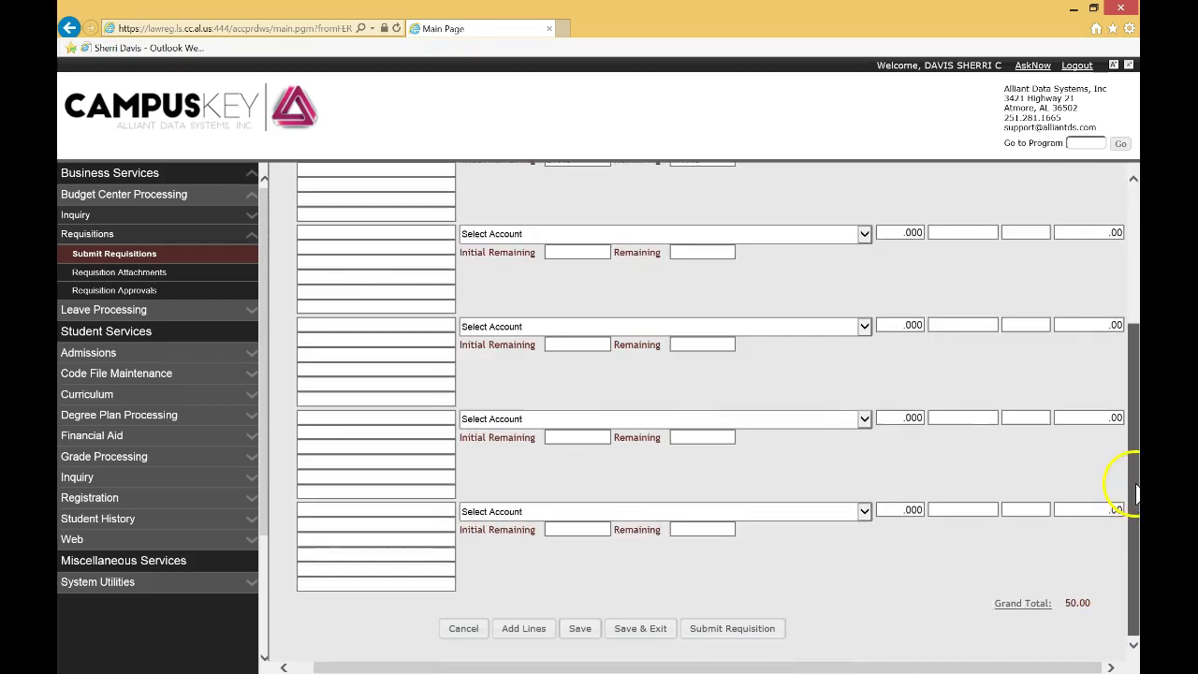
Save requisition 045224 (CDW, 50.00 total) and exit to the requisition list
left_click(643, 632)
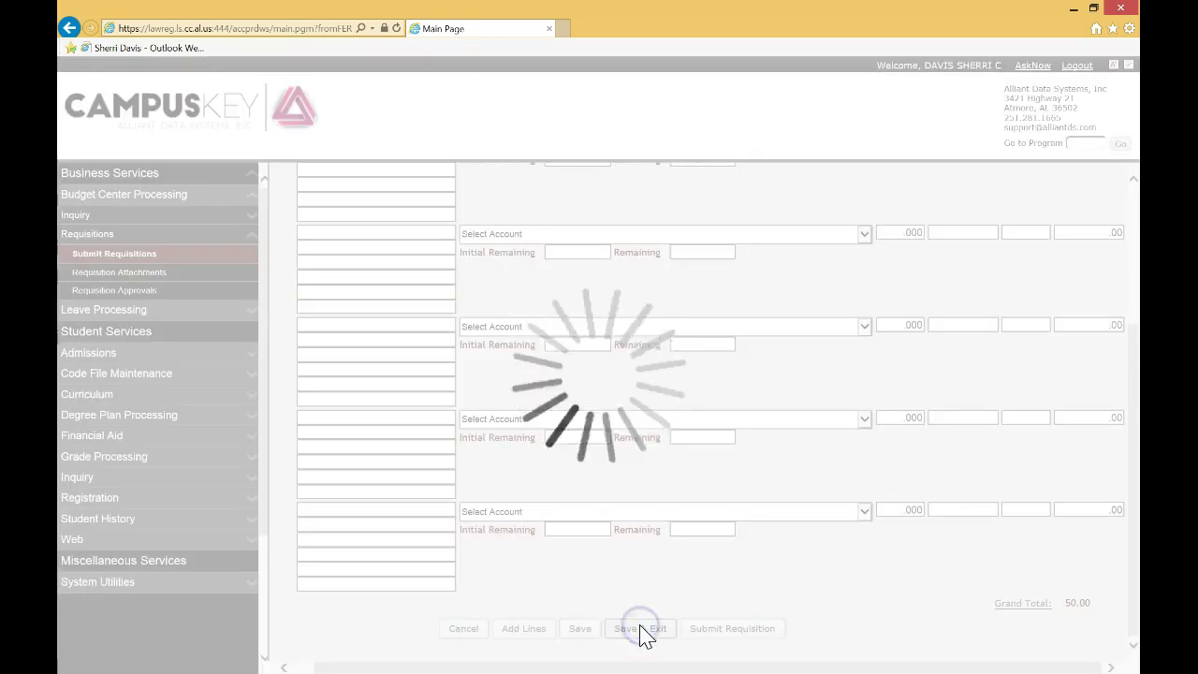